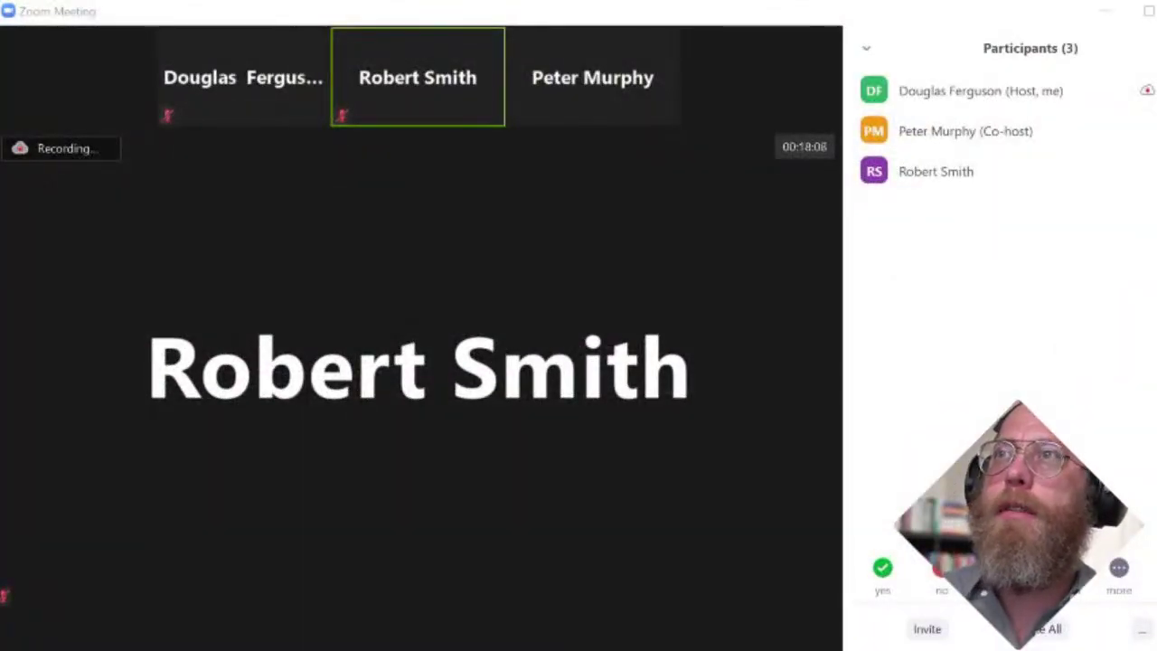
Step: Examine the host options available for the attendee's video and the co-host's video in speaker view
mouse_move(735, 398)
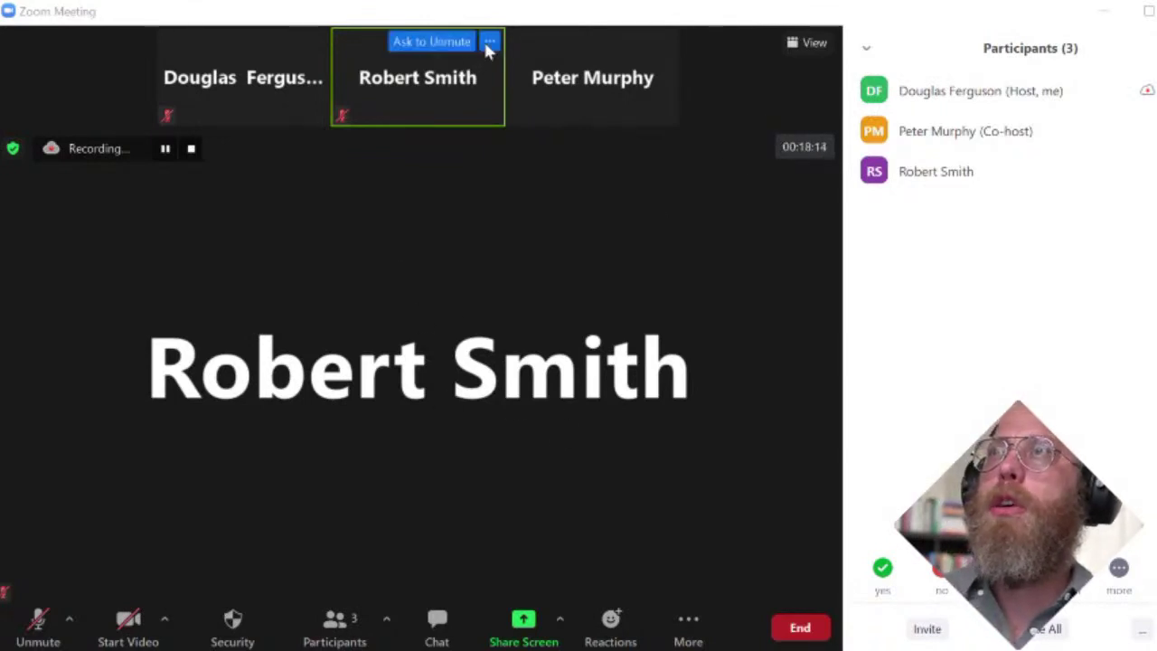
left_click(489, 43)
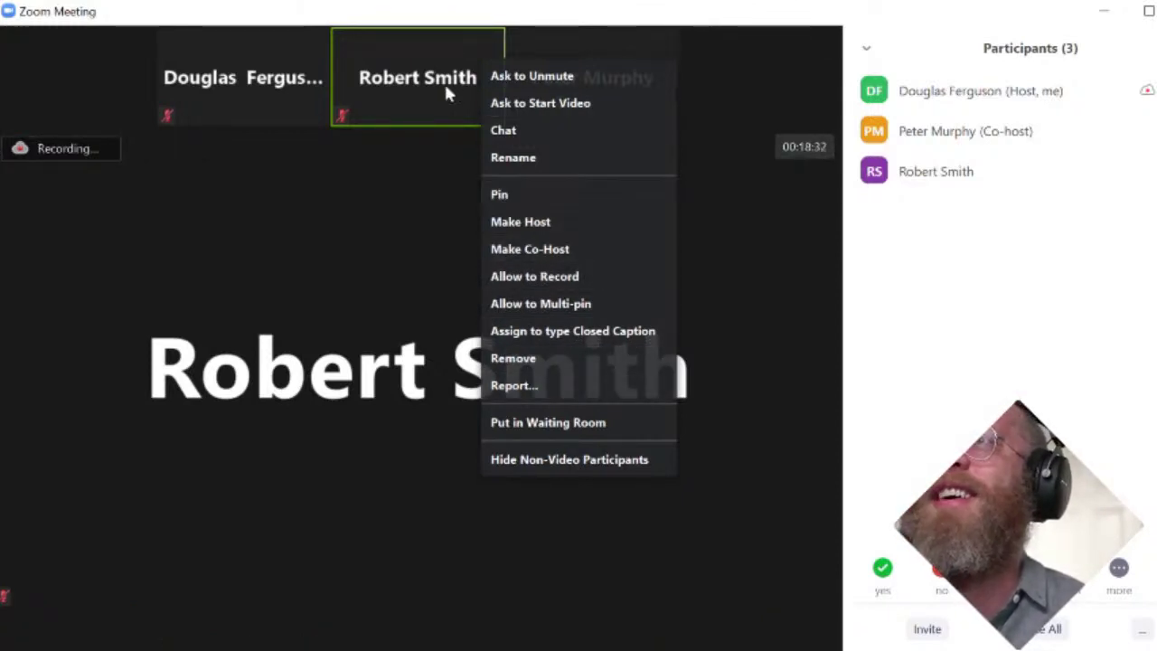
left_click(572, 49)
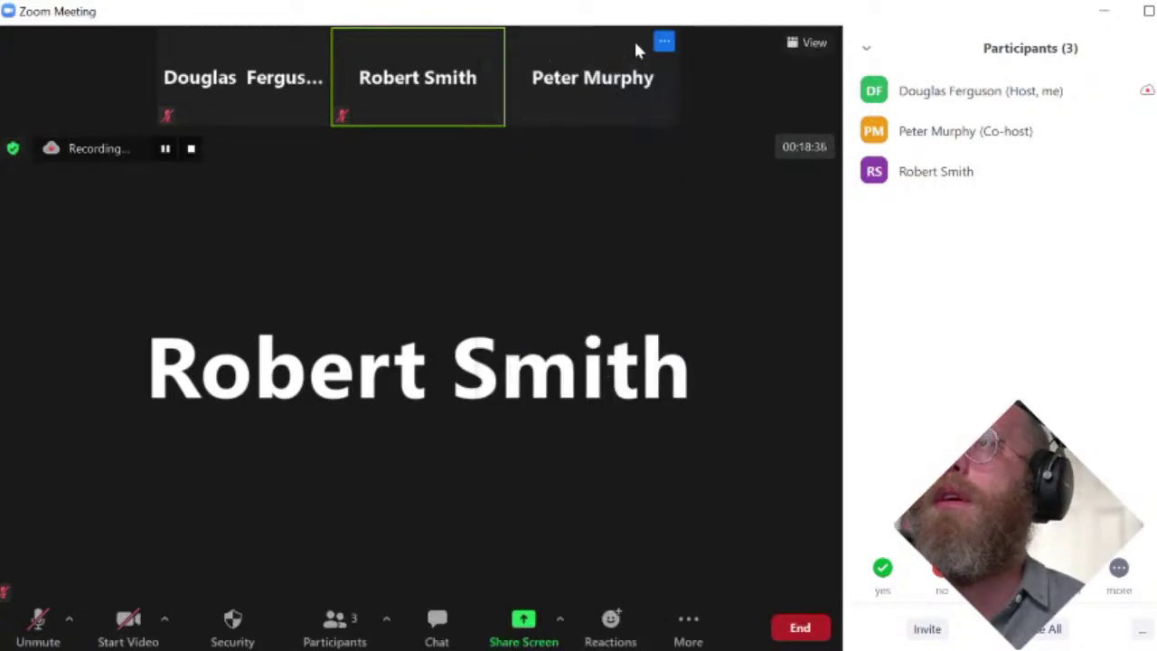
left_click(664, 40)
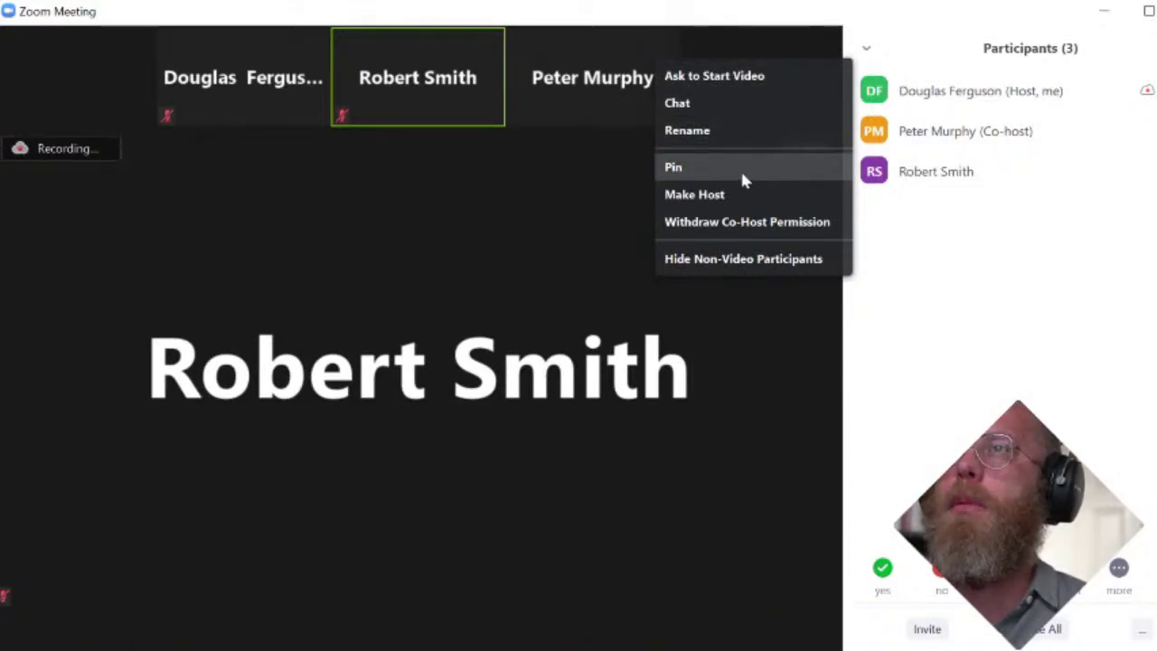
left_click(551, 224)
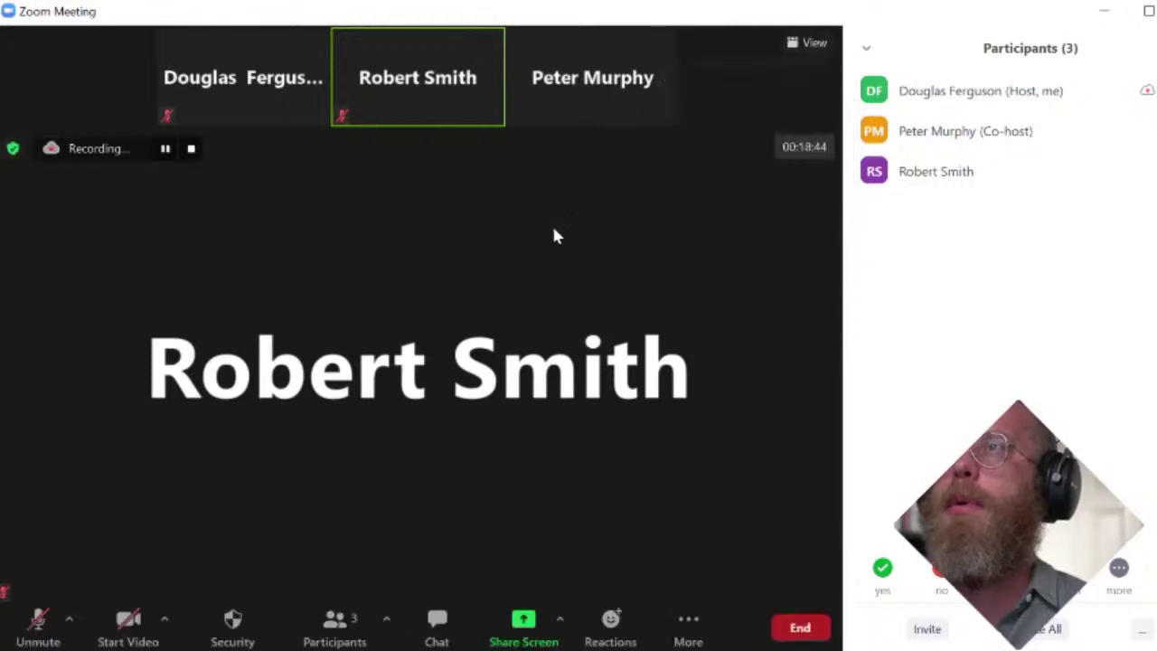
Step: Switch the meeting layout to Gallery View
left_click(809, 45)
left_click(779, 104)
mouse_move(654, 186)
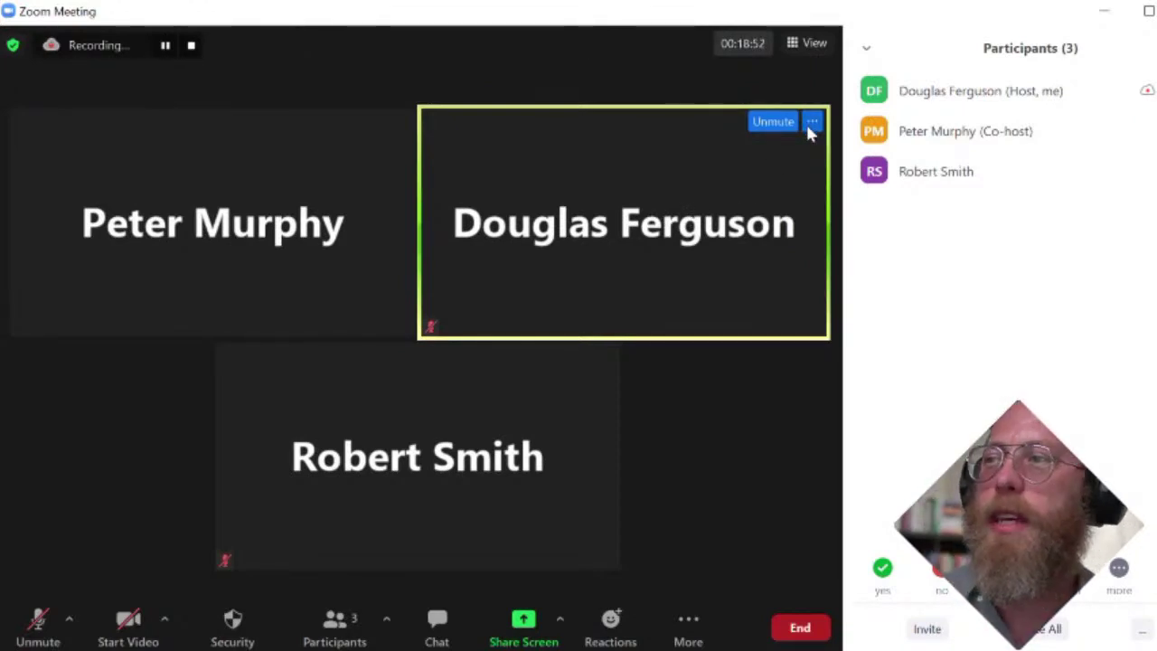
Step: Examine the options available for the host's own tile and the attendee's tile in the gallery
mouse_move(809, 136)
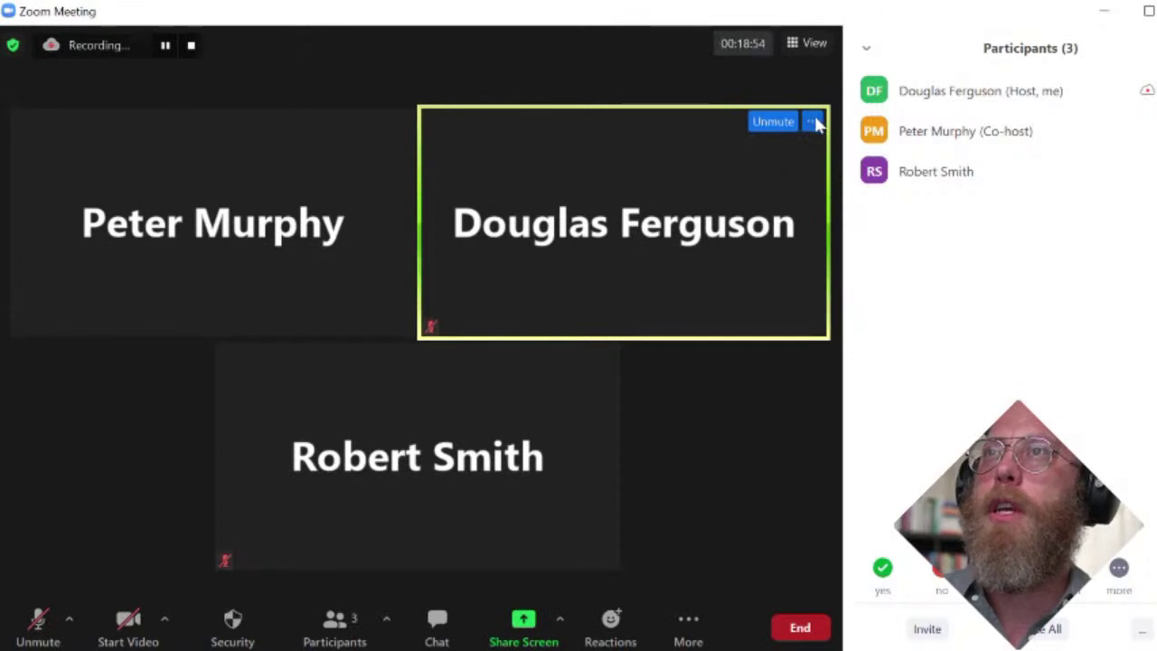
left_click(813, 122)
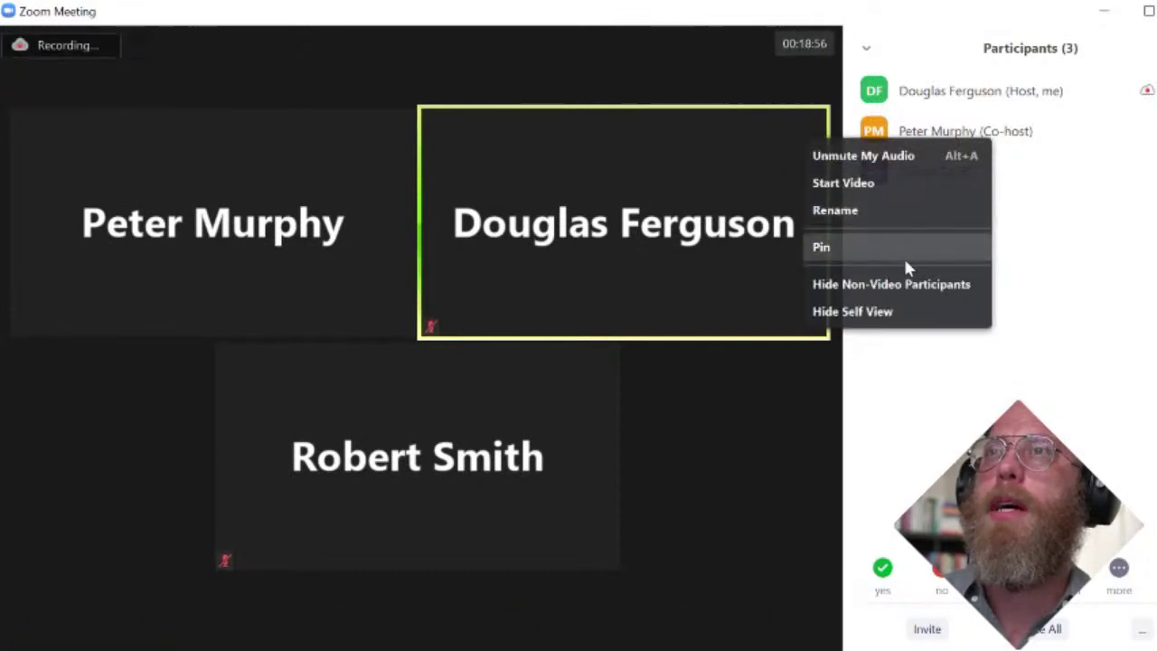
mouse_move(819, 160)
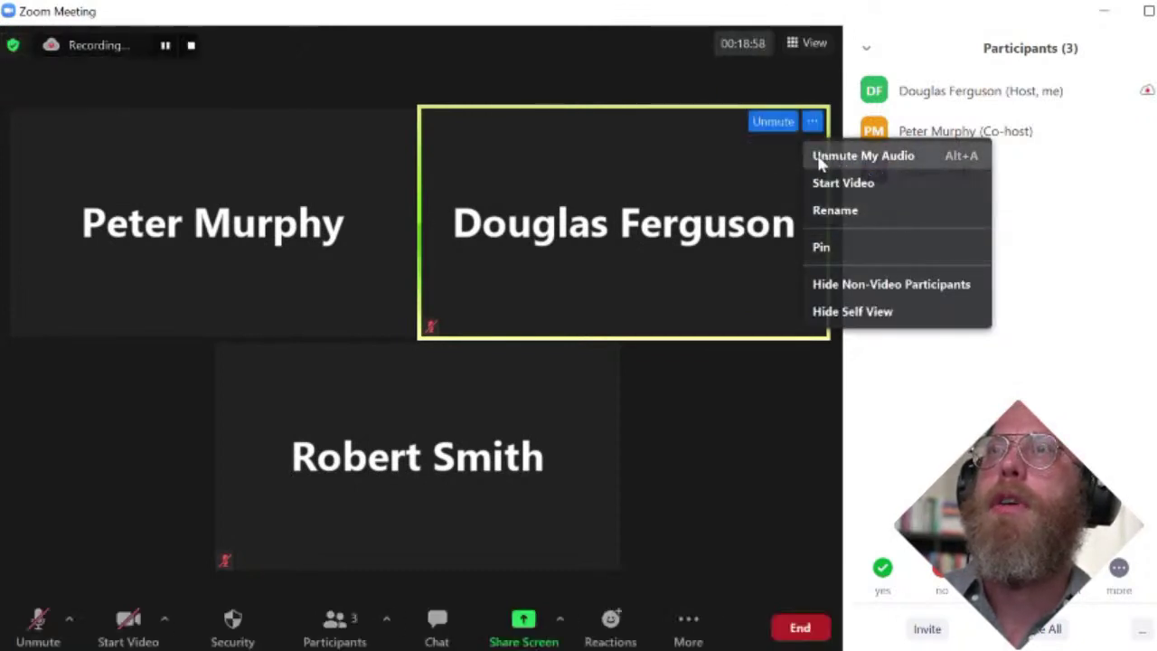
left_click(723, 197)
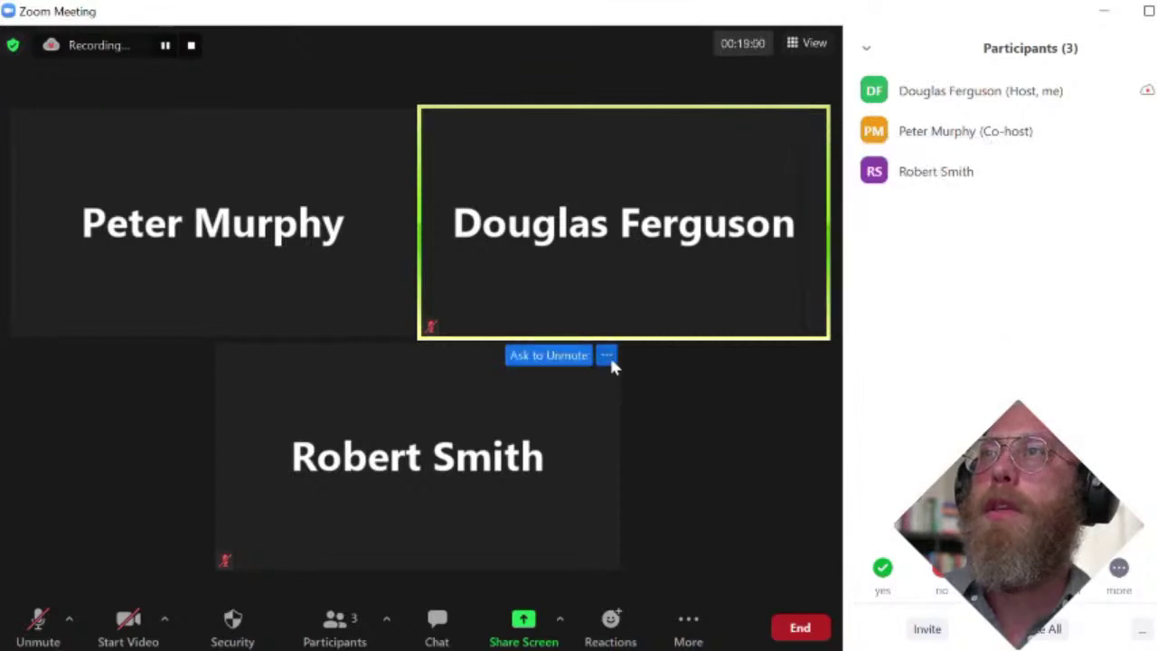
left_click(606, 355)
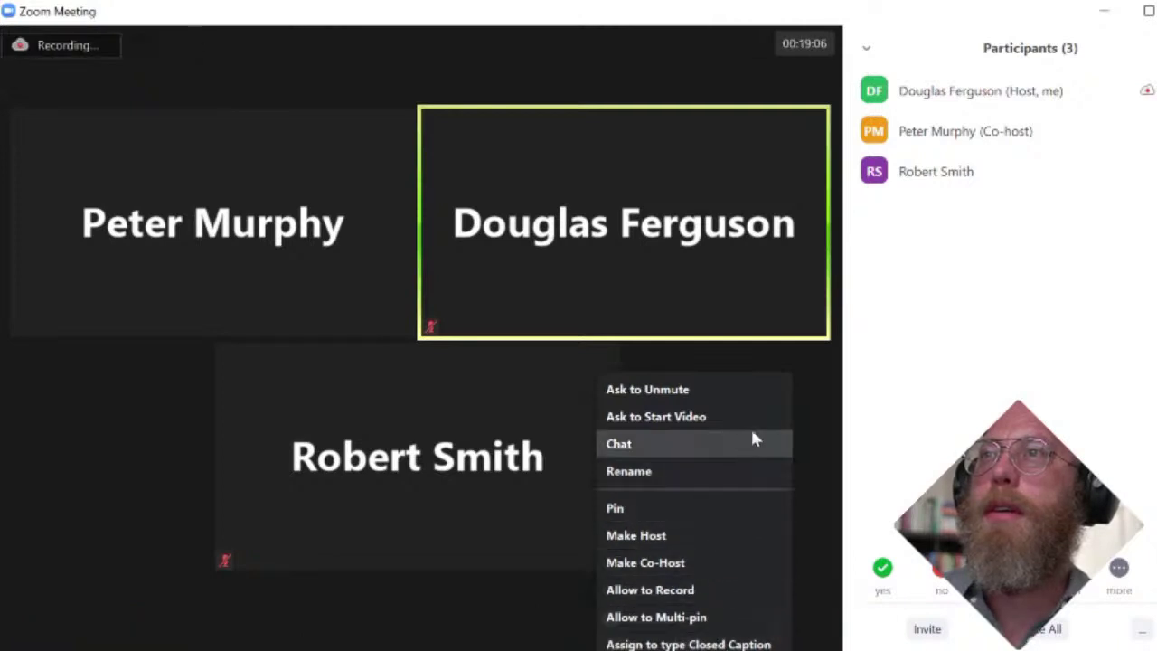
left_click(808, 371)
Step: Rearrange the gallery tiles so the attendee comes first, the host second and the co-host last
mouse_move(719, 321)
left_click_drag(719, 321, 659, 503)
mouse_move(348, 455)
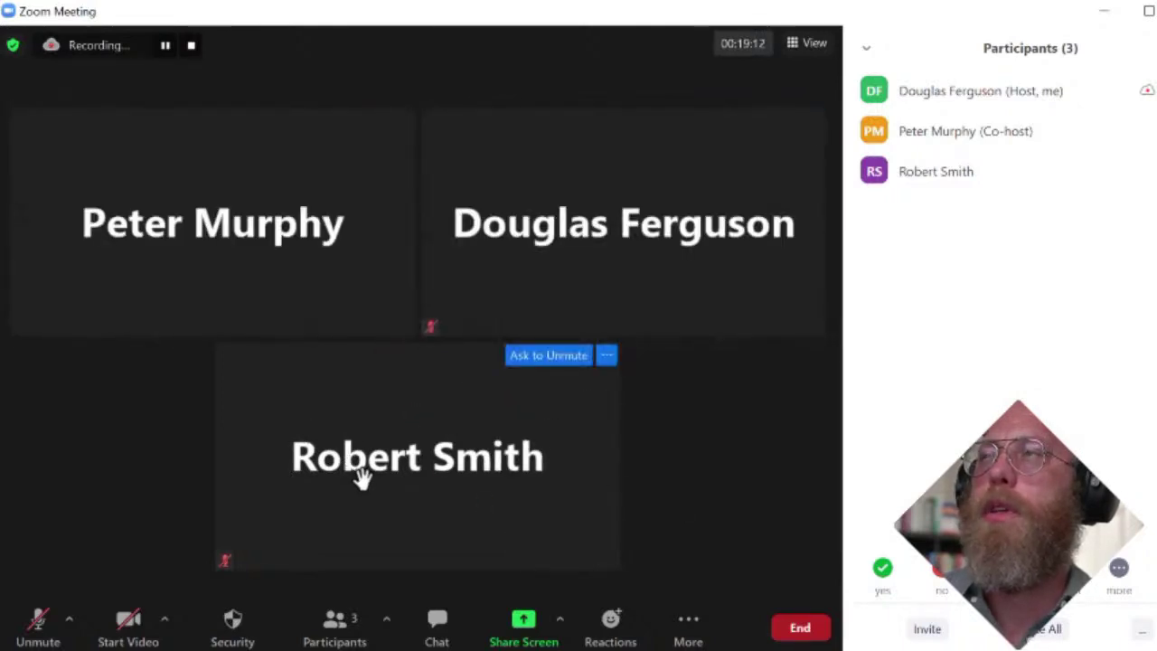
left_click_drag(364, 507, 217, 289)
left_click_drag(467, 293, 95, 524)
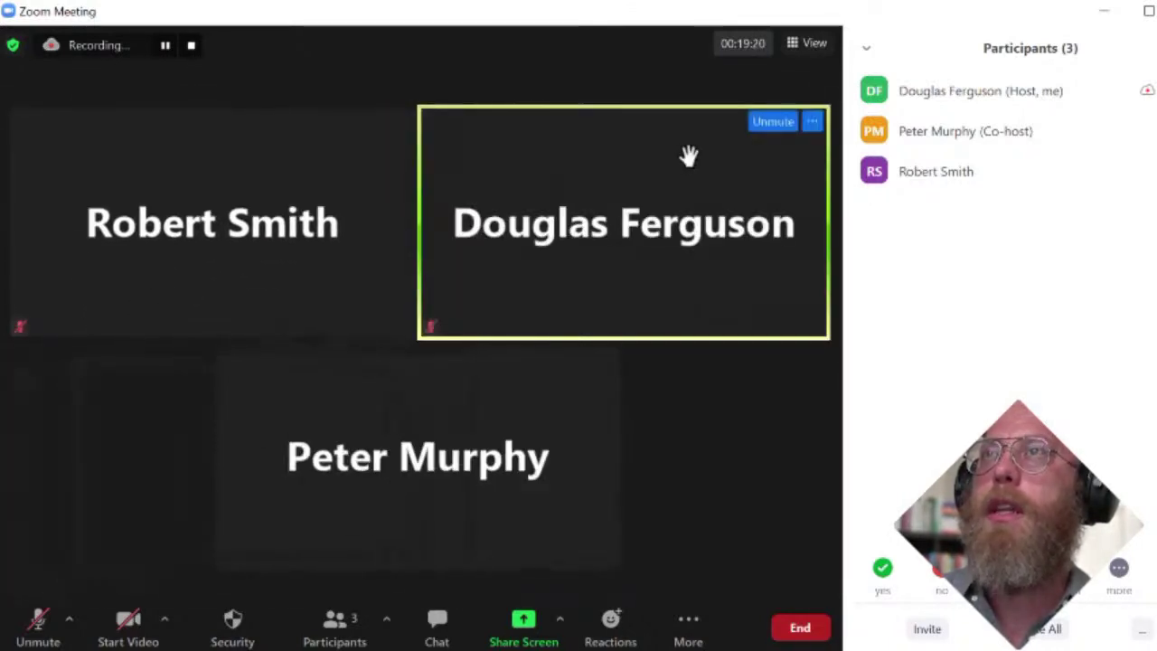
Step: Turn on Follow Host's Video Order and move the attendee's tile to the last gallery position
left_click(807, 43)
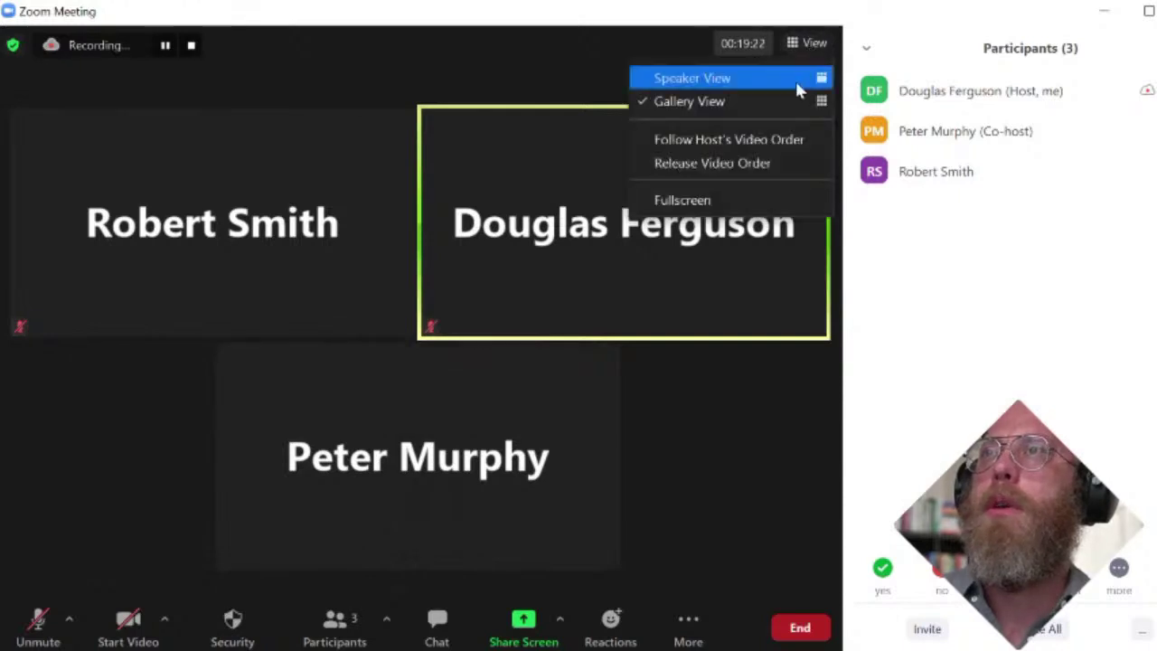
left_click(793, 144)
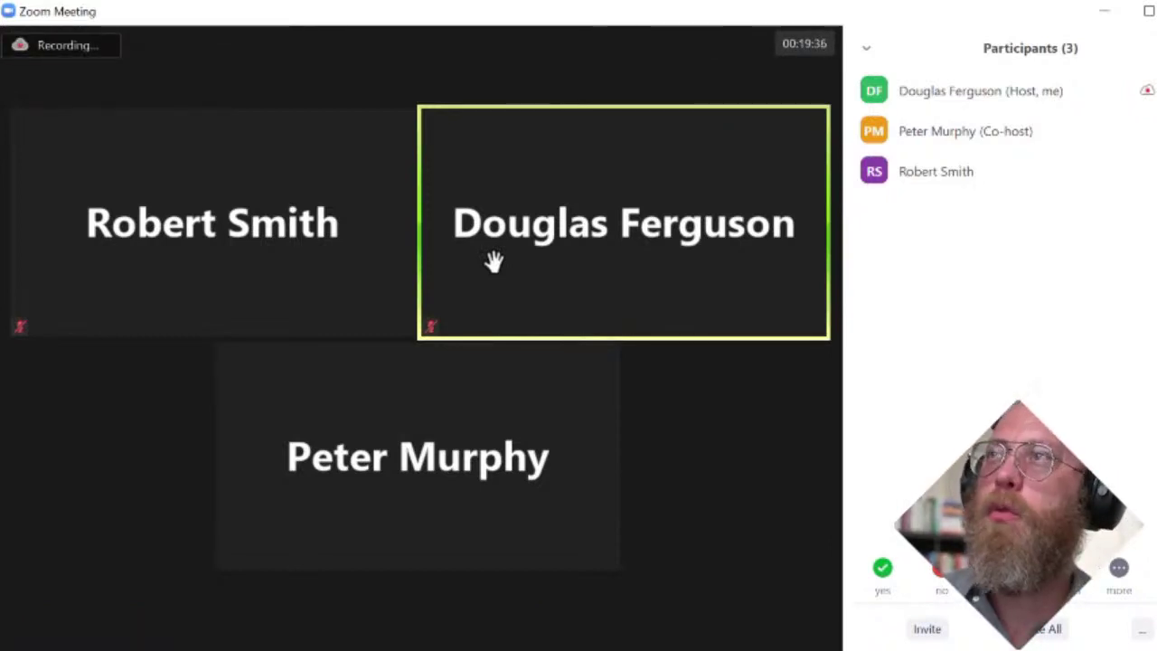
left_click_drag(269, 266, 645, 576)
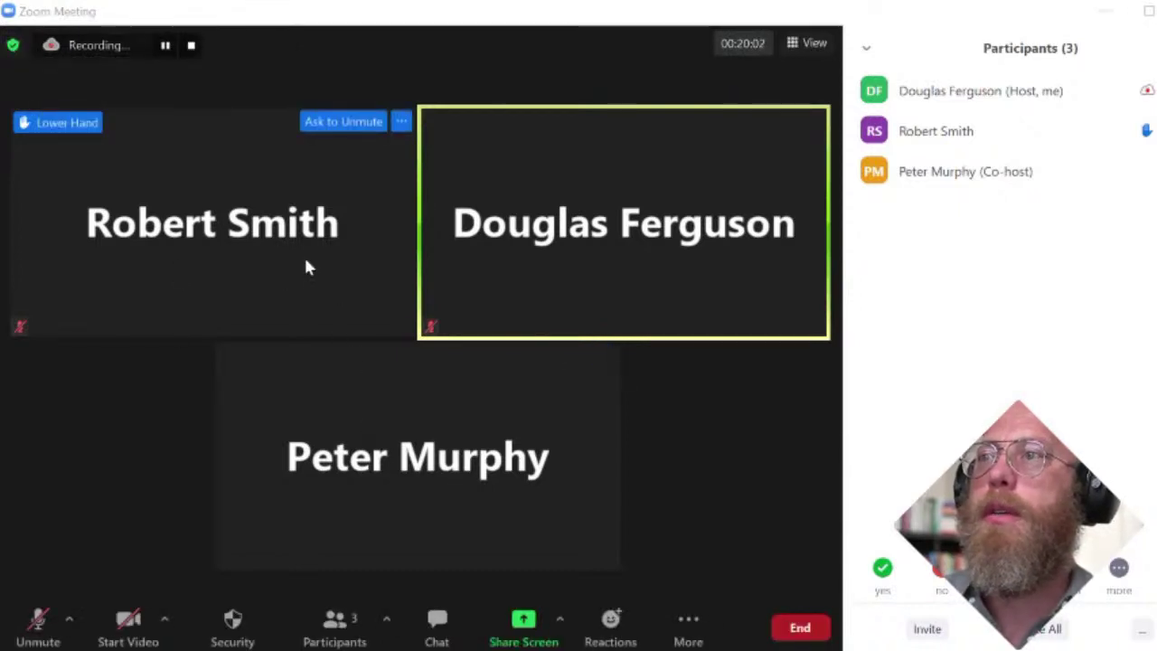
Step: Try to move a video tile in the gallery while the attendee's hand is raised
left_click_drag(524, 271, 525, 293)
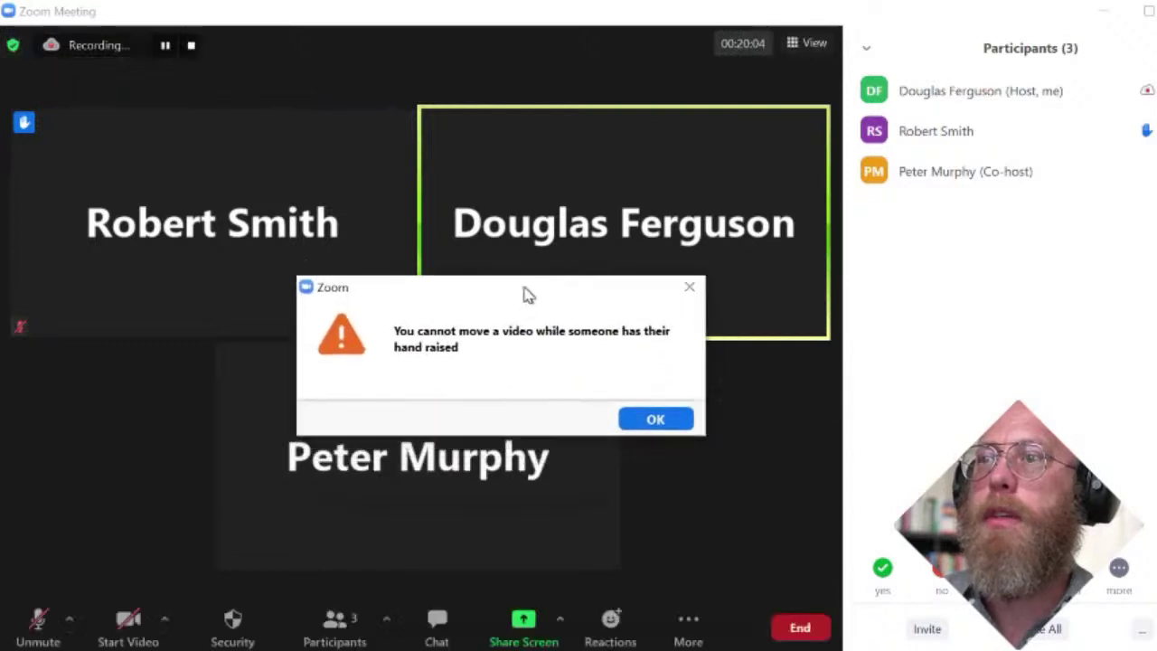
left_click(684, 421)
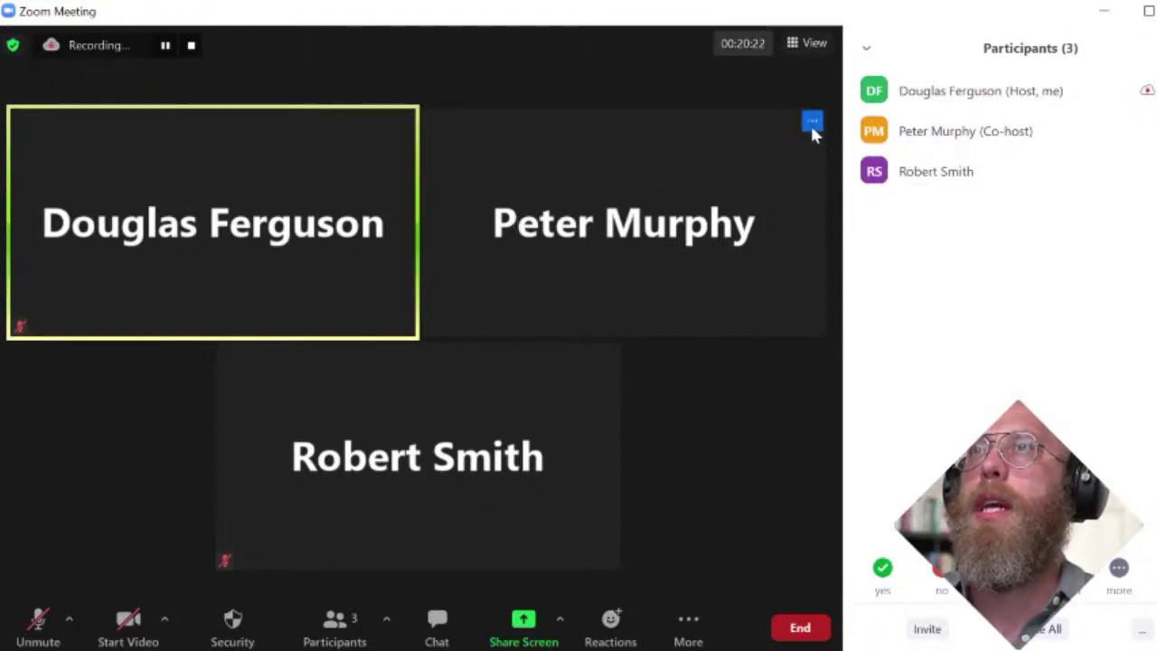
Step: Release the custom video order and check the view options again
left_click(812, 123)
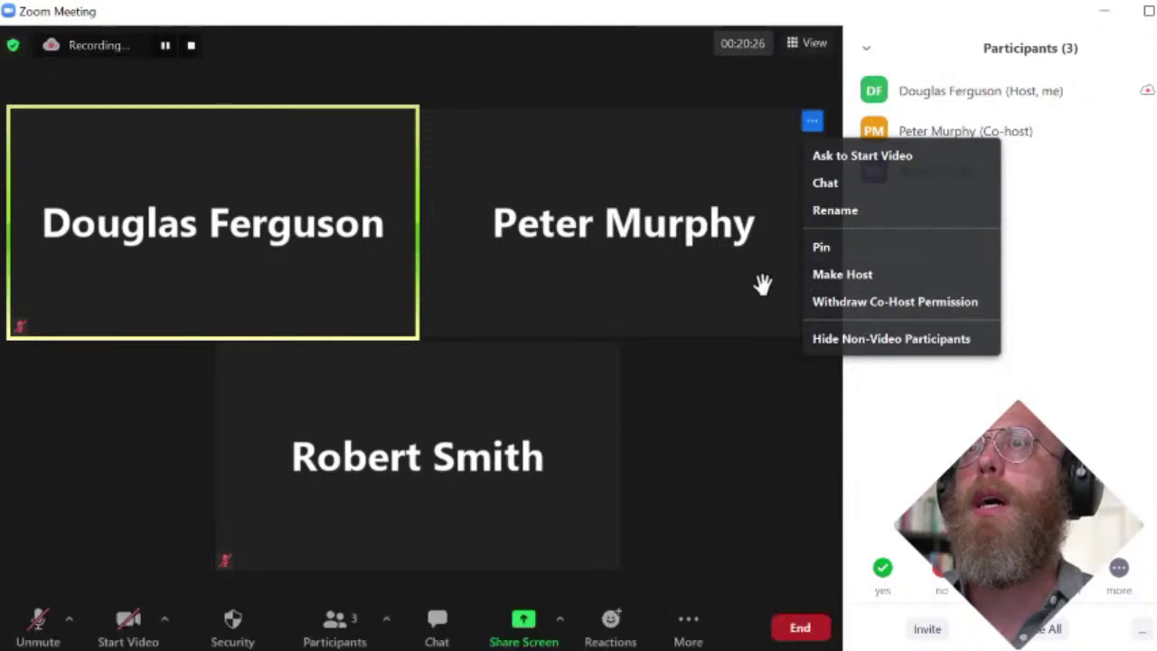
left_click(724, 129)
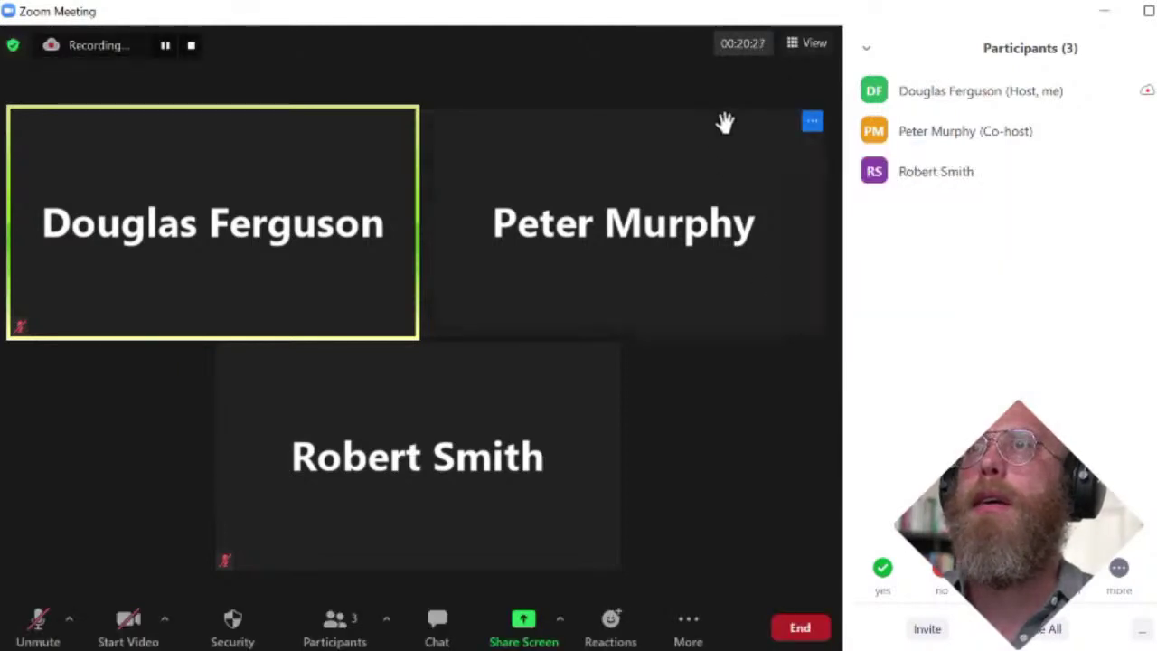
left_click(799, 45)
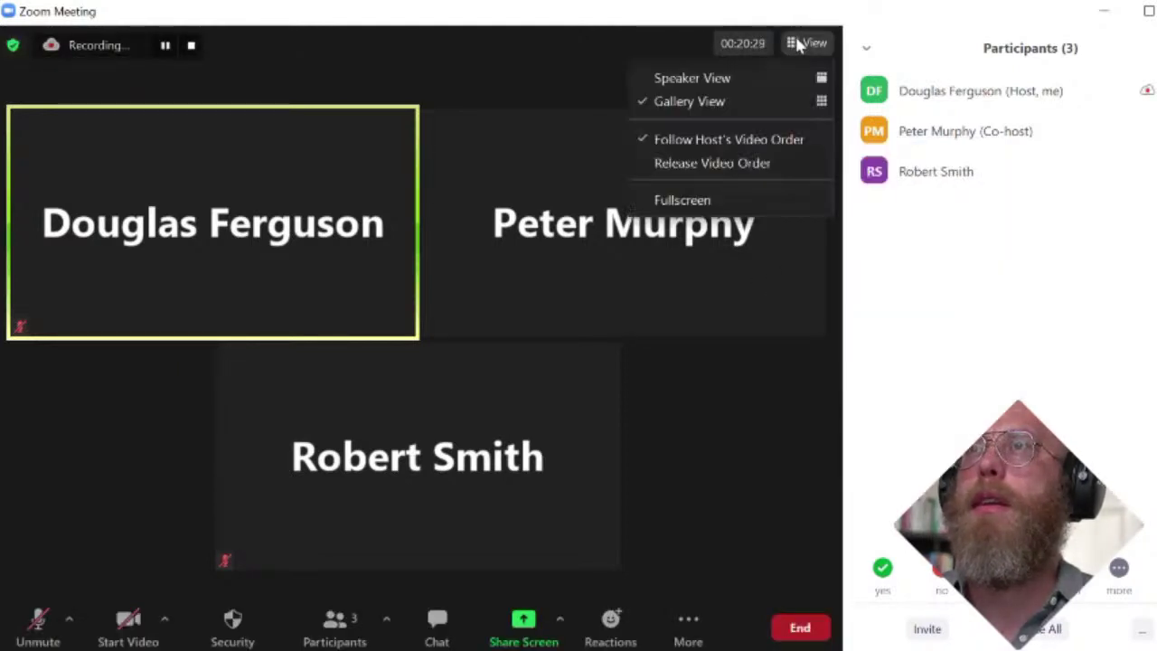
left_click(780, 169)
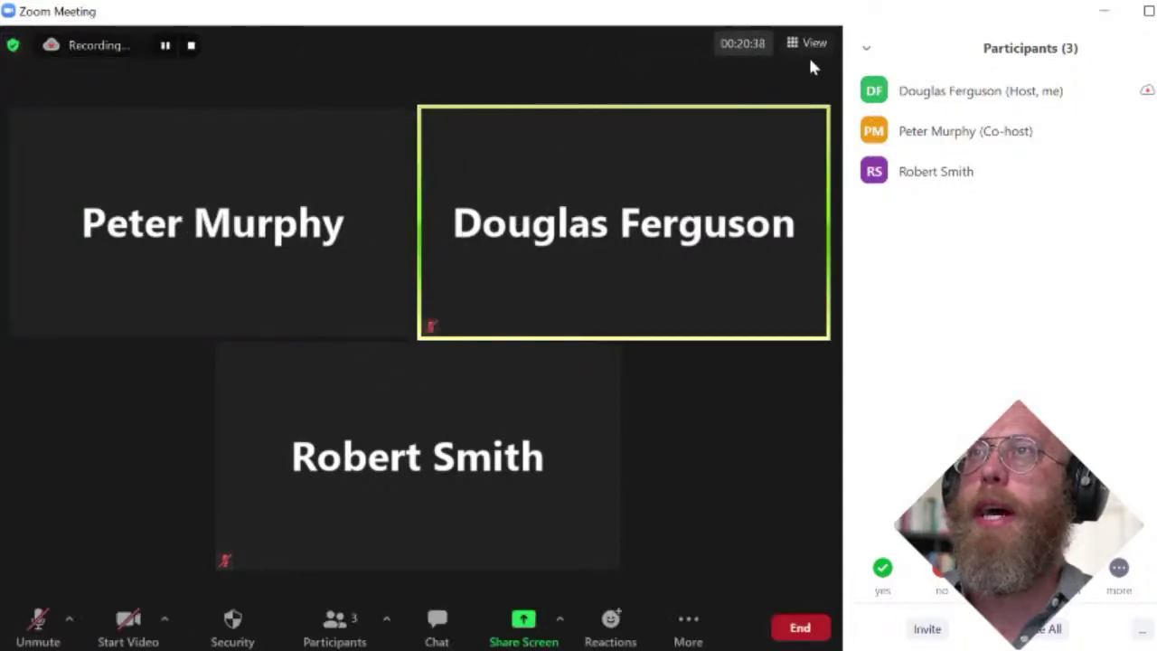
left_click(811, 43)
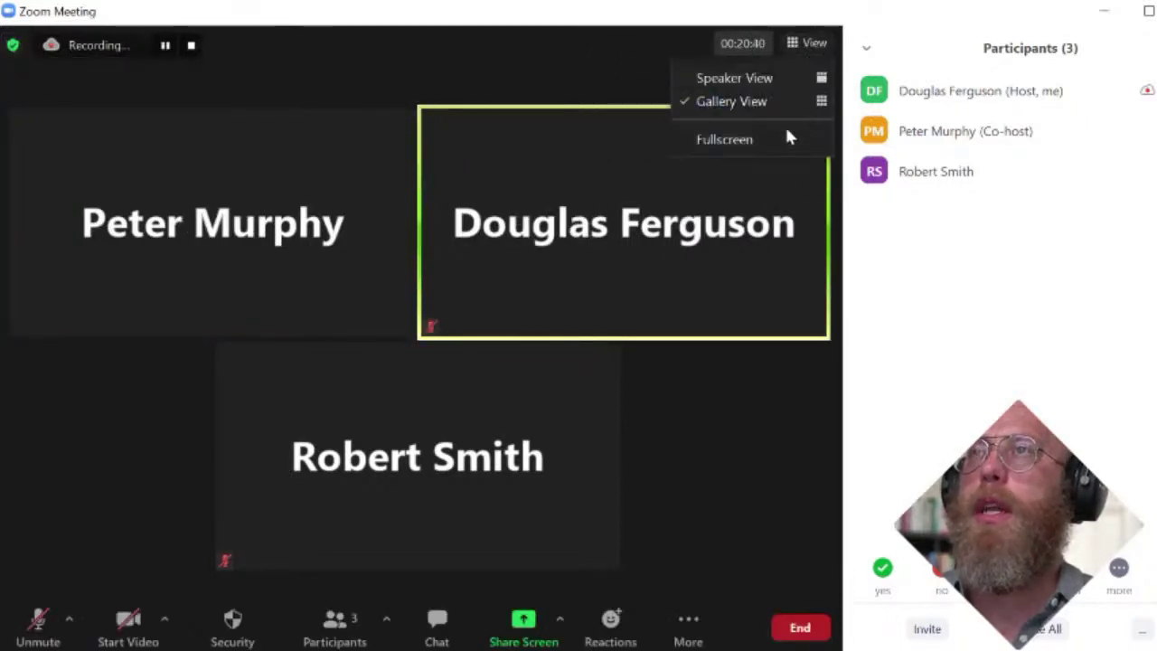
left_click(569, 115)
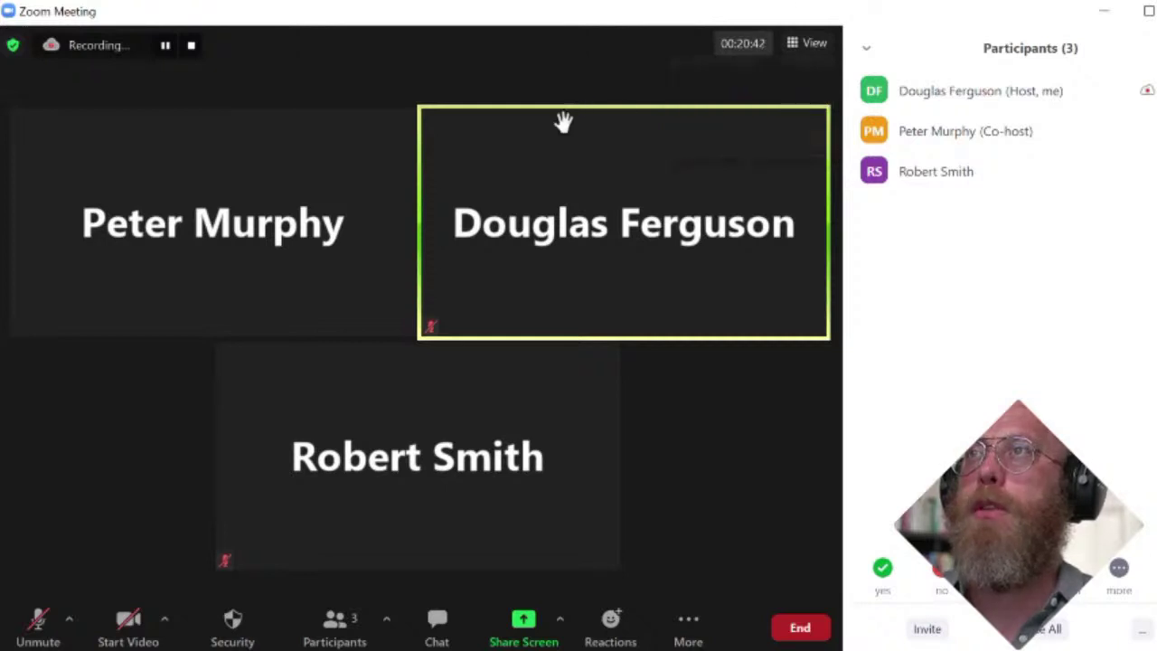
Step: Move the host's tile to the first gallery position and release that video order
left_click_drag(550, 226, 158, 271)
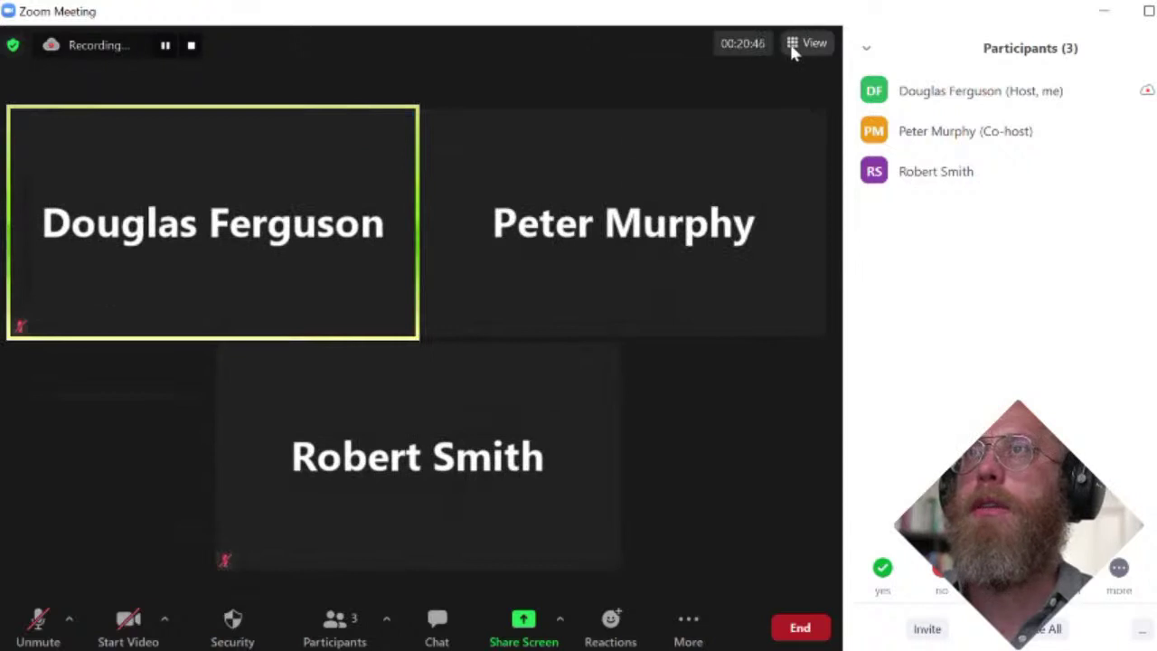
left_click(792, 47)
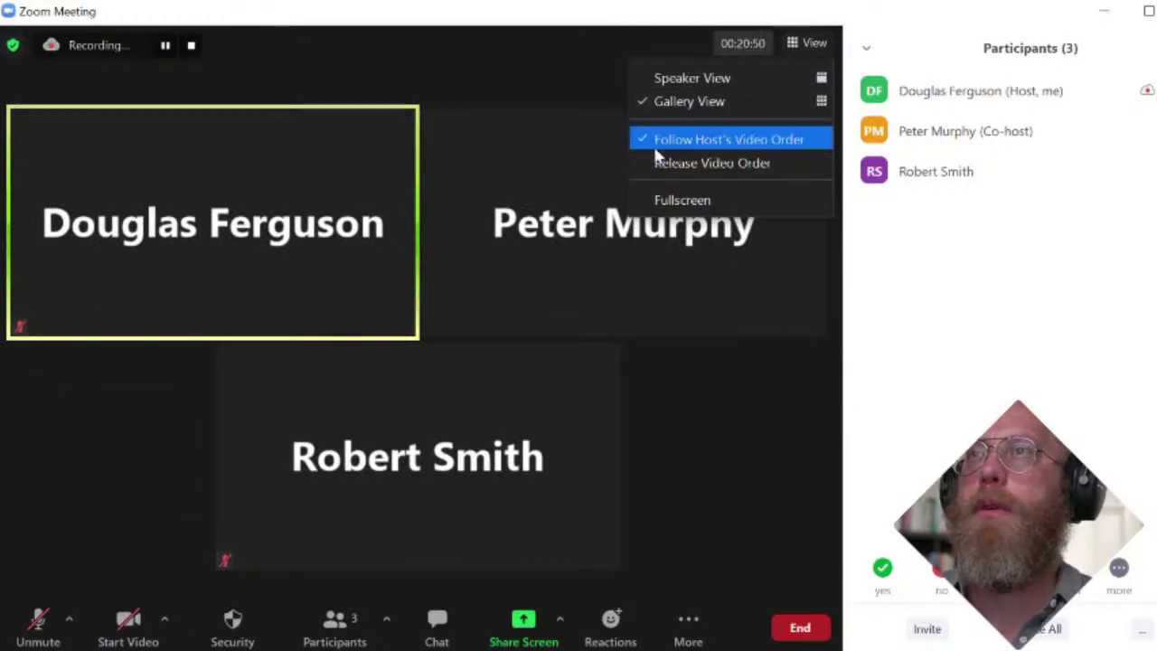
left_click(704, 165)
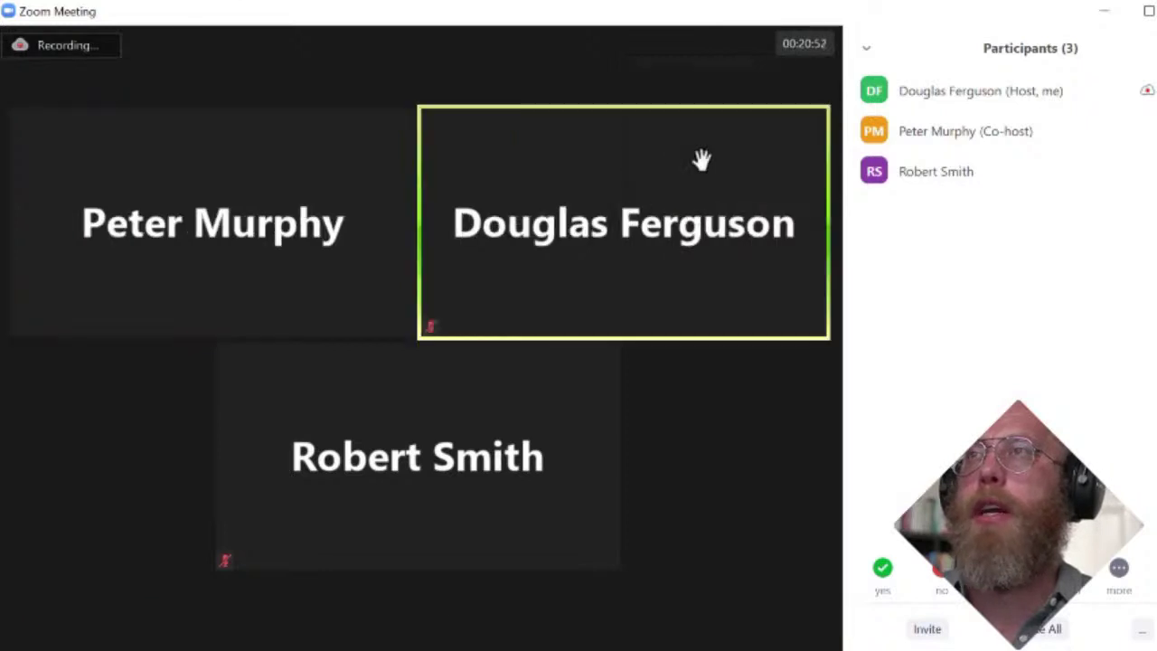
Step: Move the co-host's tile to the second gallery position, and switch Follow Host's Video Order off and back on
left_click_drag(290, 280, 726, 323)
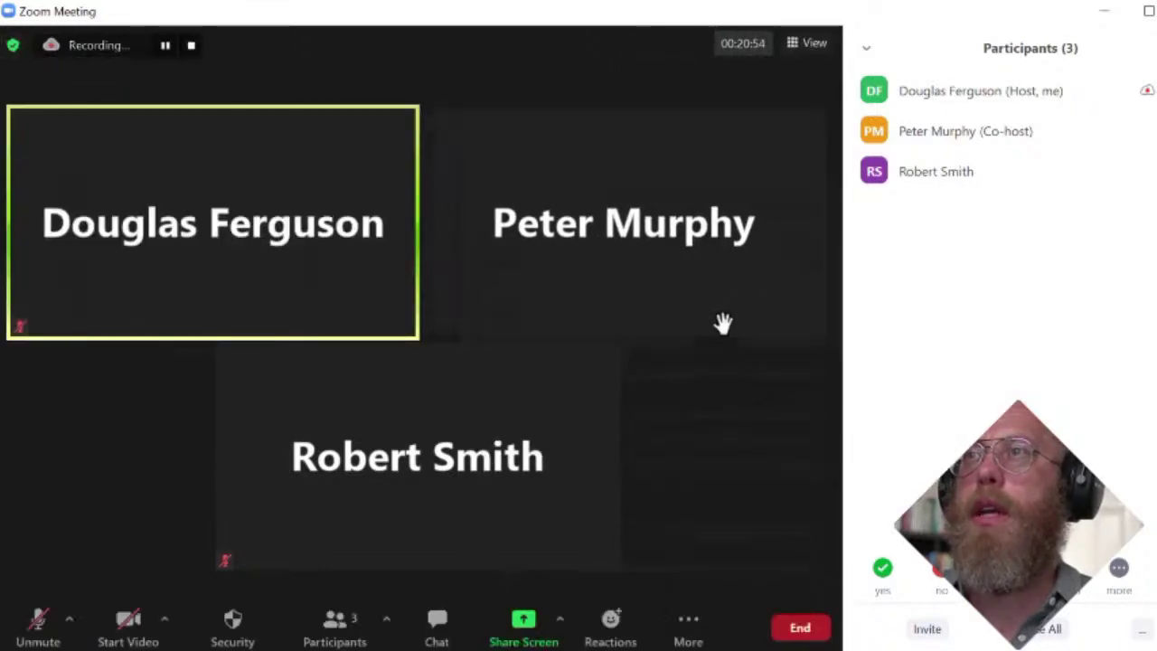
left_click(808, 43)
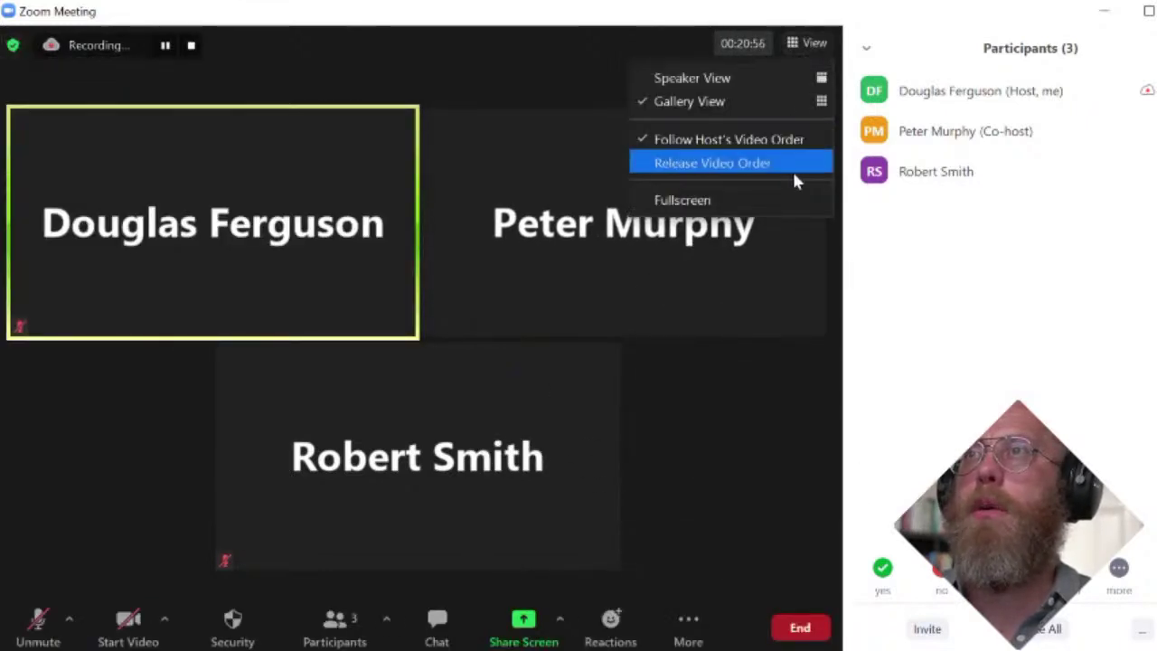
left_click(794, 139)
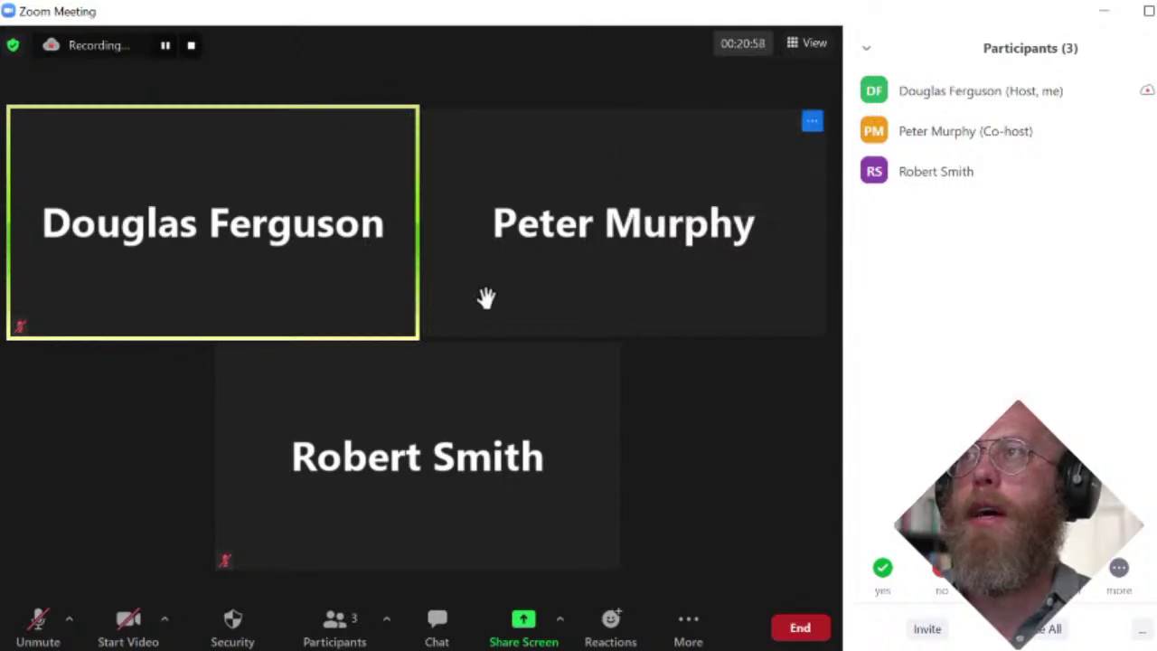
left_click(798, 50)
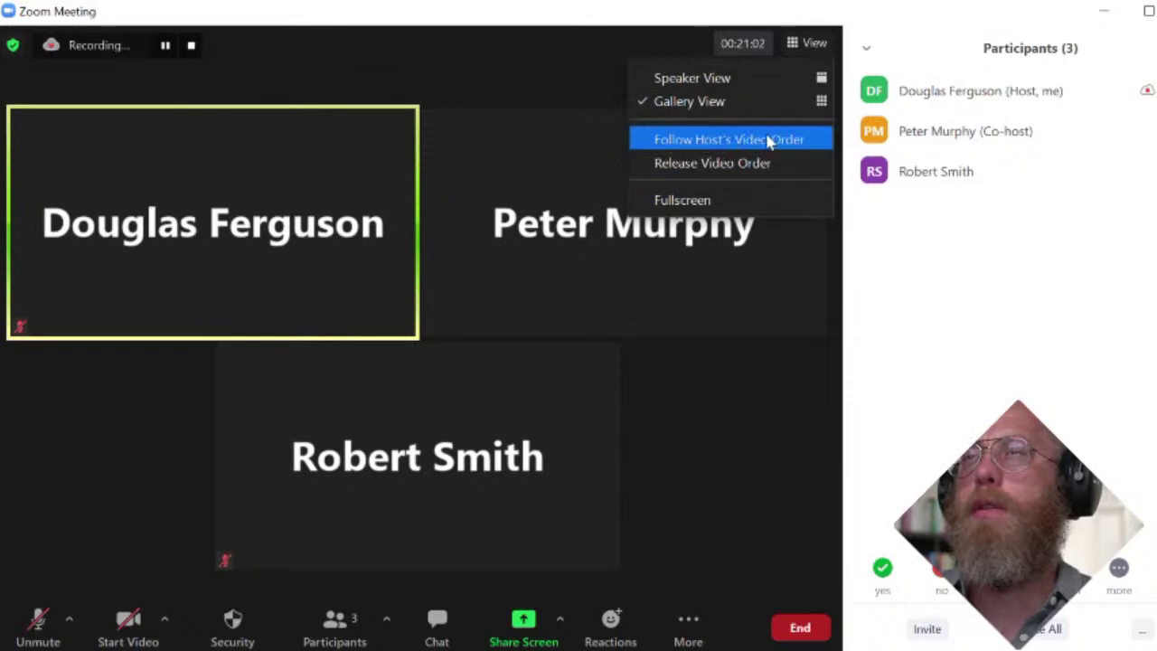
left_click(682, 144)
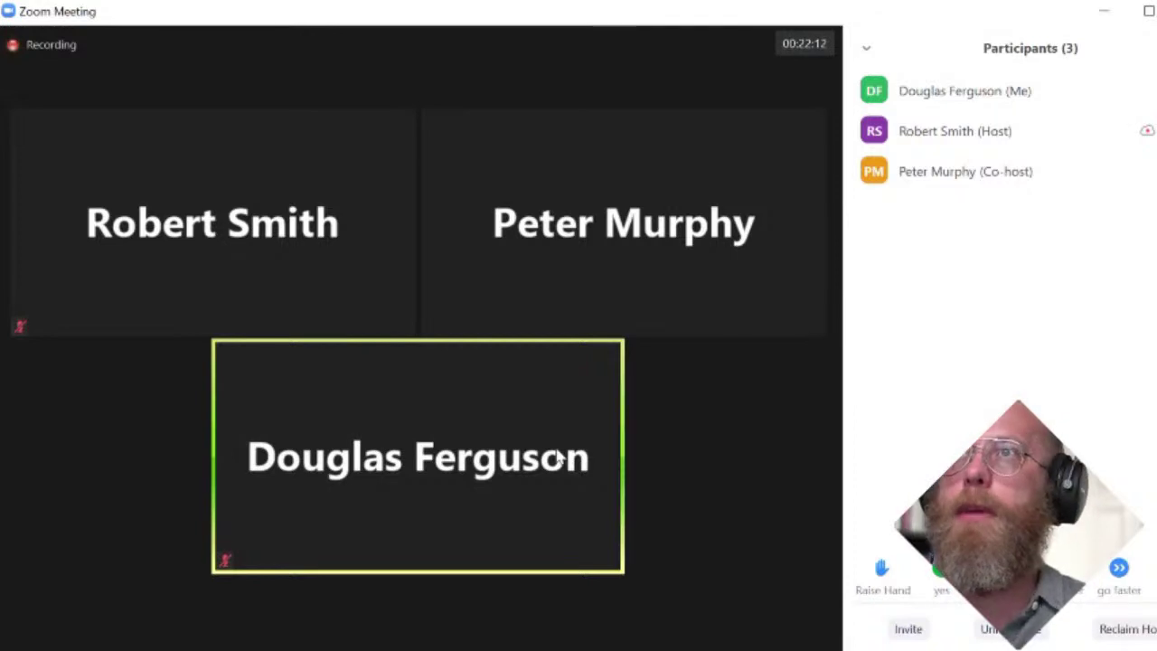
Step: Reclaim the host role from the attendee currently hosting the meeting
mouse_move(527, 172)
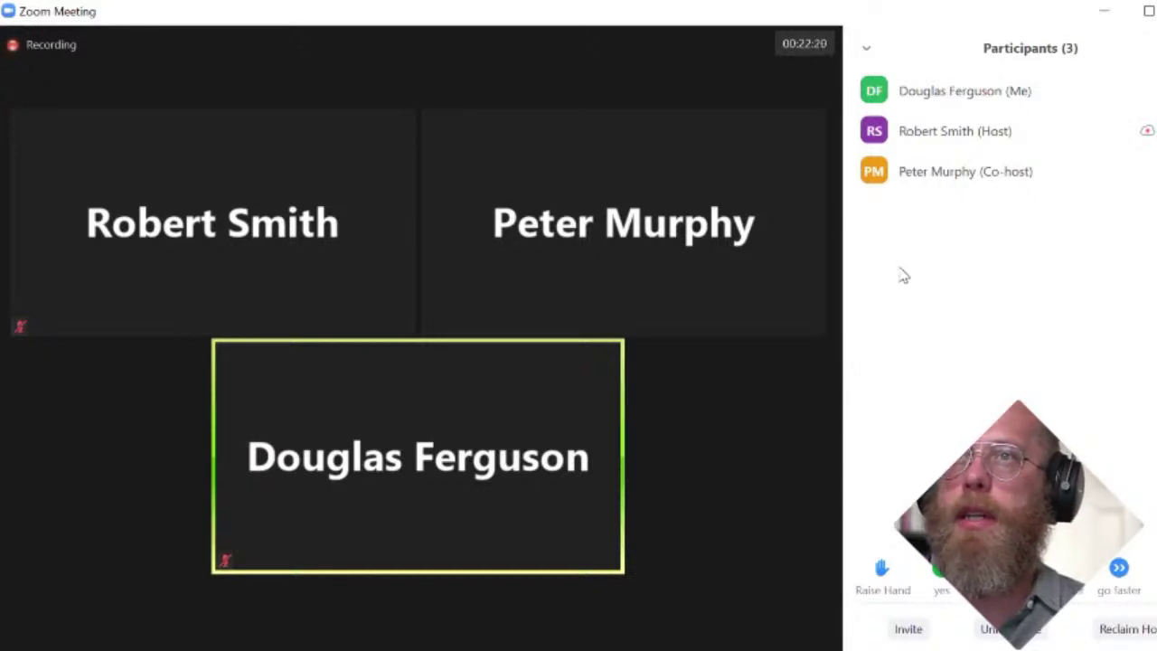
left_click(1122, 630)
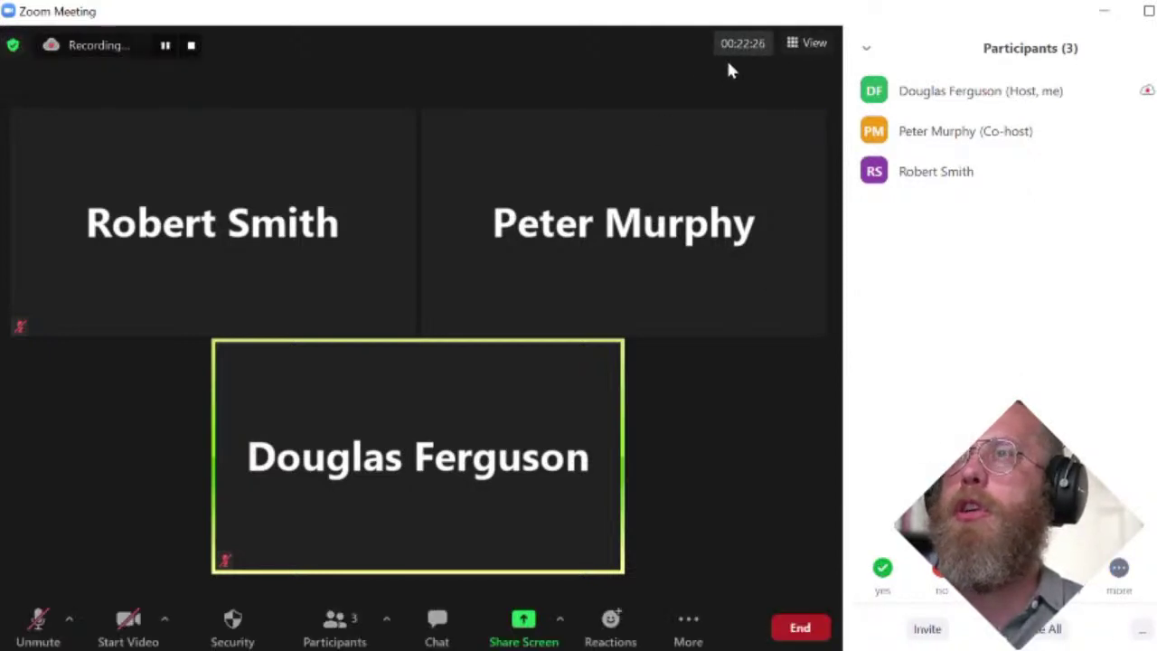
Step: Create one breakout room with the option to let participants choose their room, and reposition the Breakout Rooms window to show it fully
left_click(673, 642)
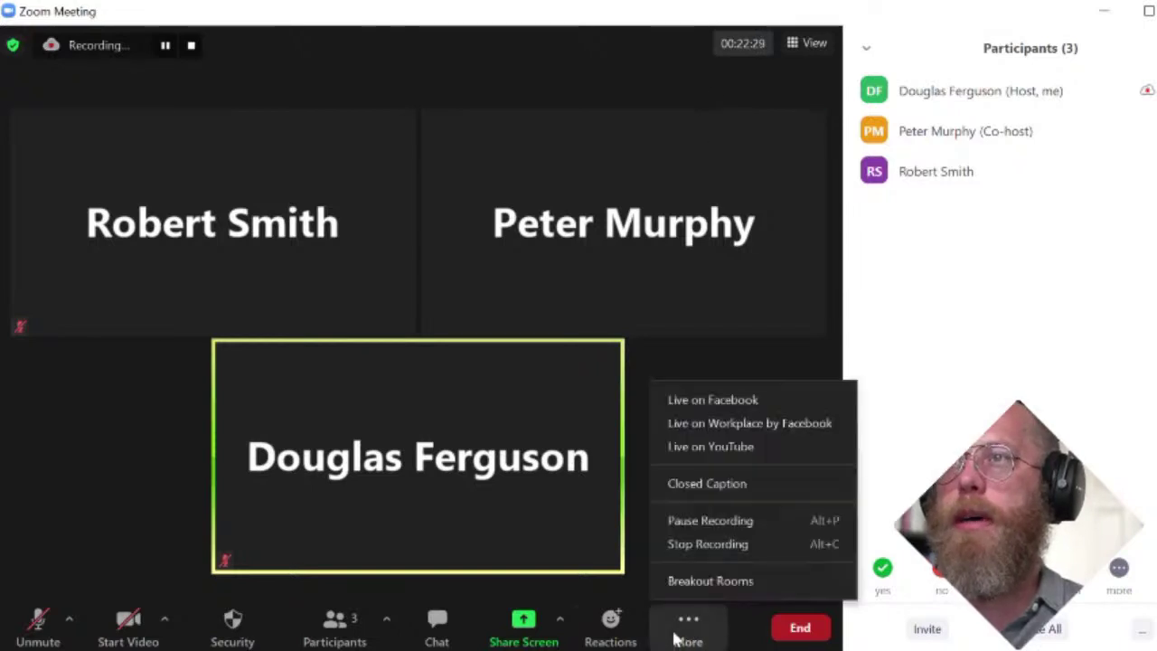
left_click(685, 586)
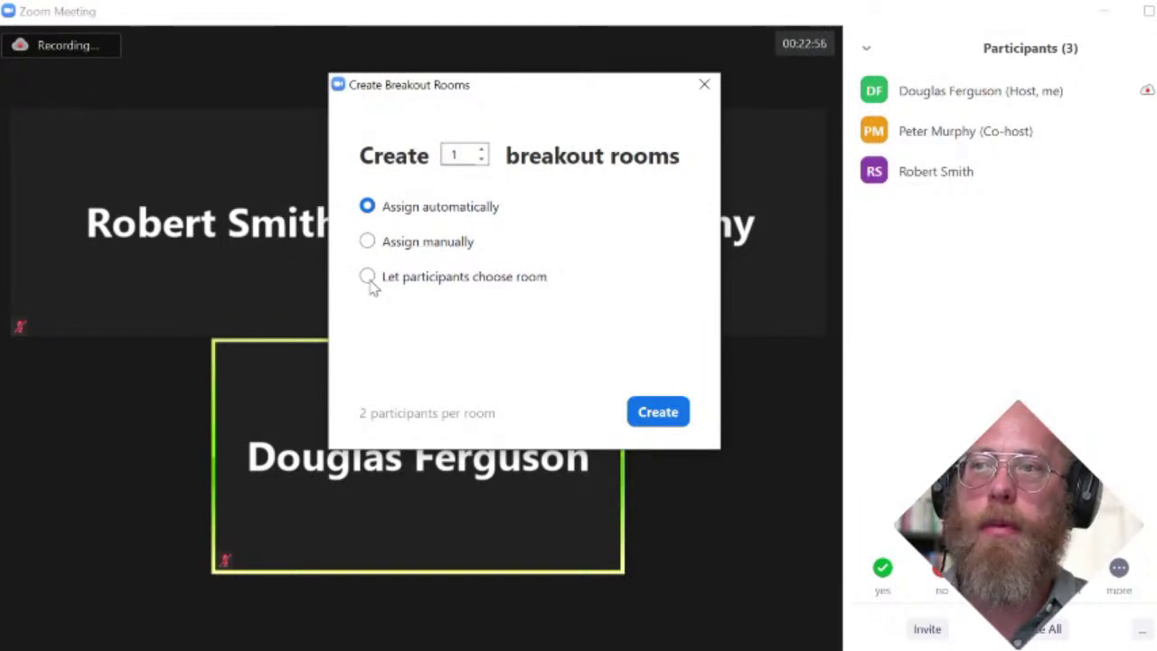
left_click(368, 277)
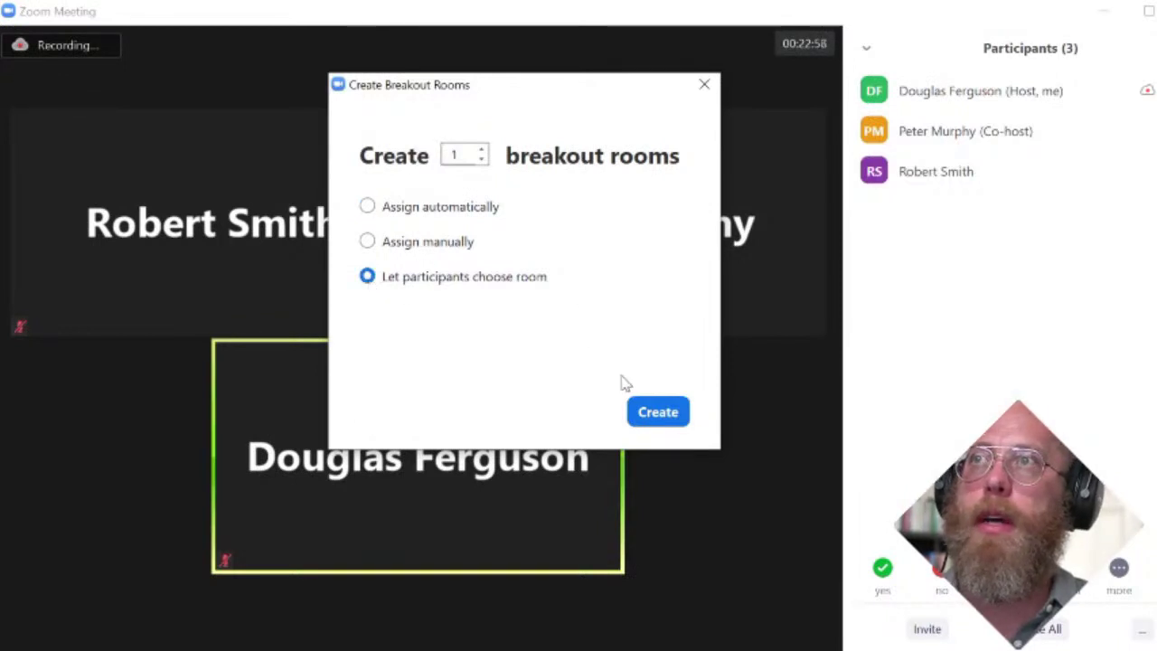
left_click(658, 413)
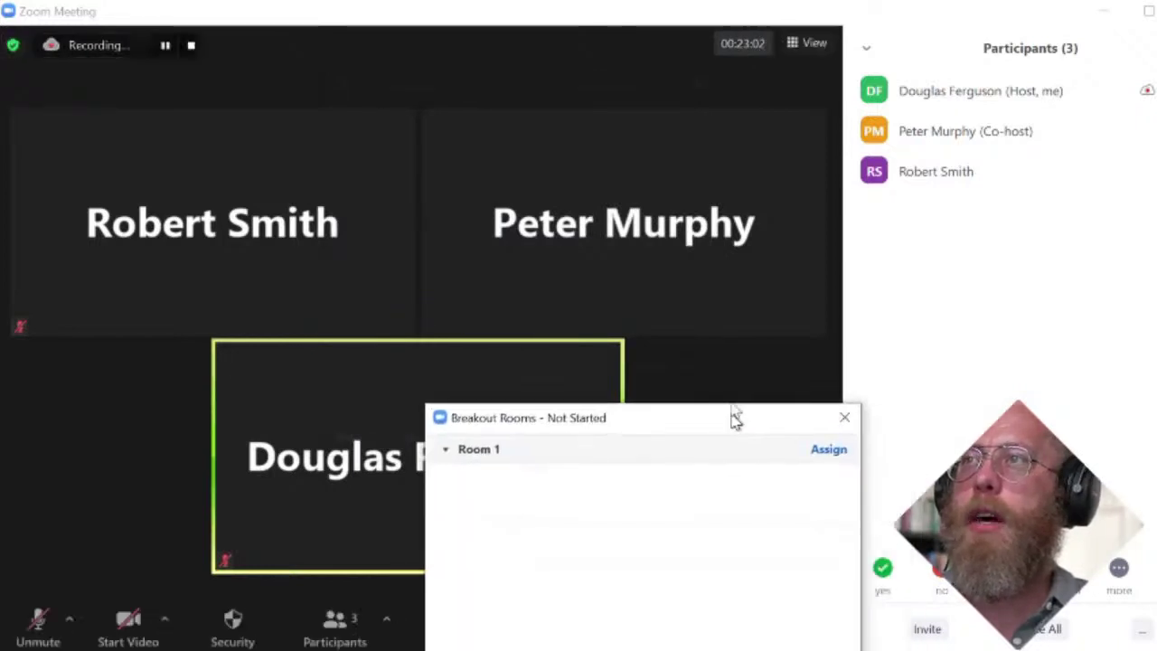
left_click_drag(733, 416, 666, 90)
mouse_move(465, 114)
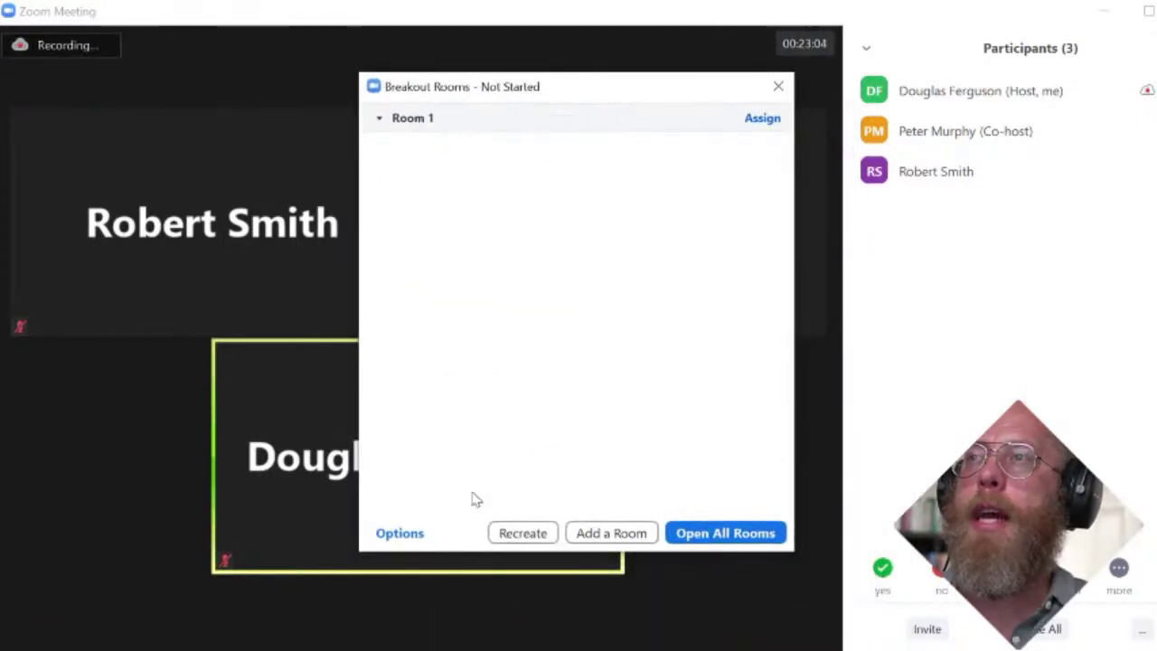
Step: Check the breakout room options, and recreate the setup as seven rooms with participants assigned automatically
left_click(403, 533)
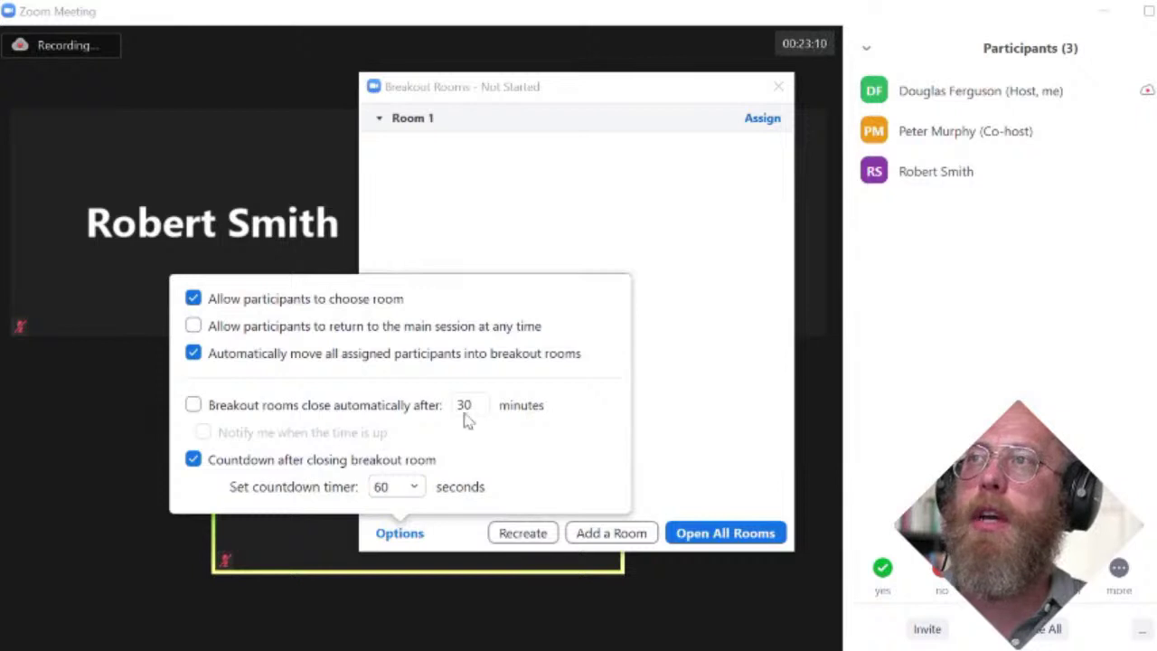
left_click(524, 539)
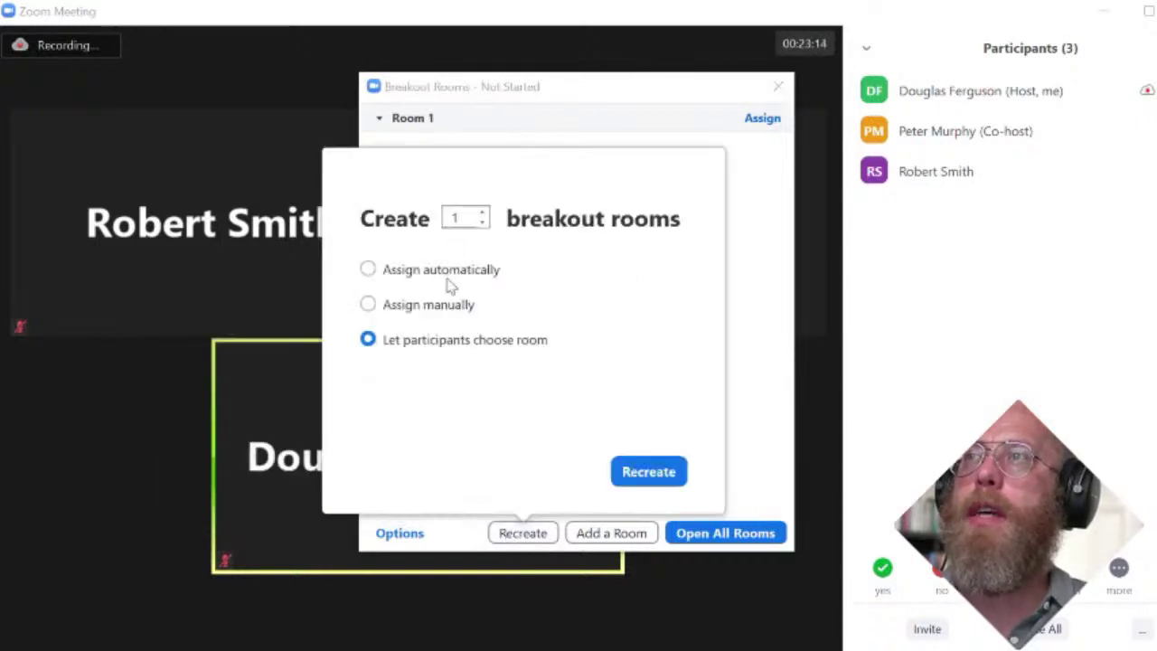
left_click(452, 270)
left_click(484, 213)
left_click(483, 213)
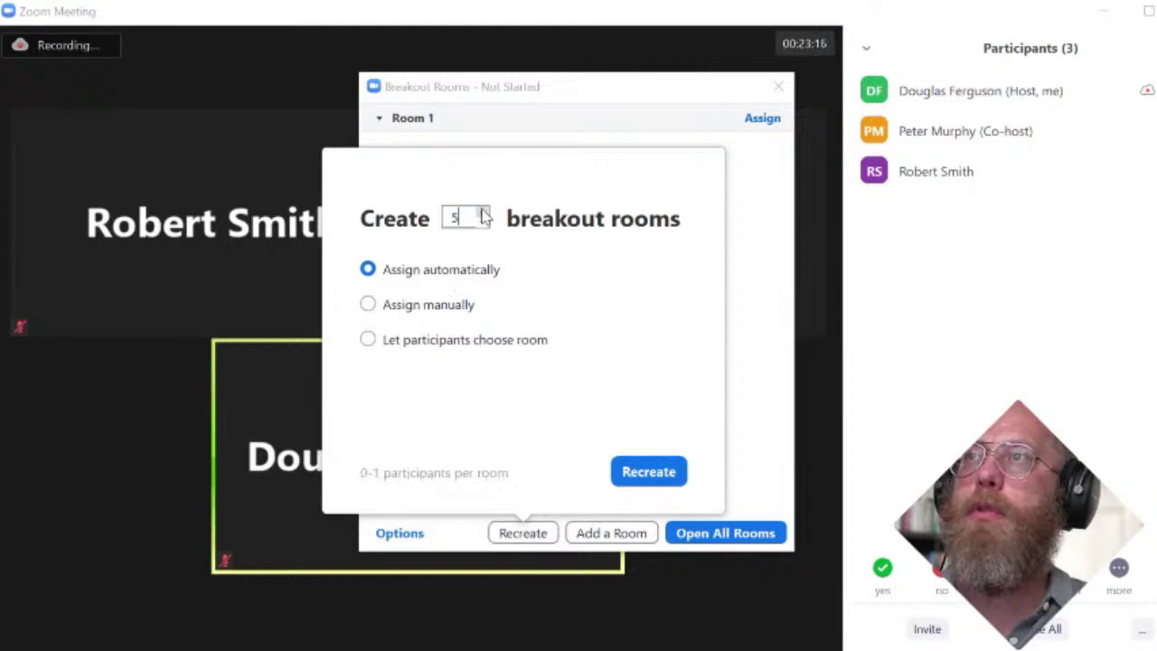
left_click(484, 213)
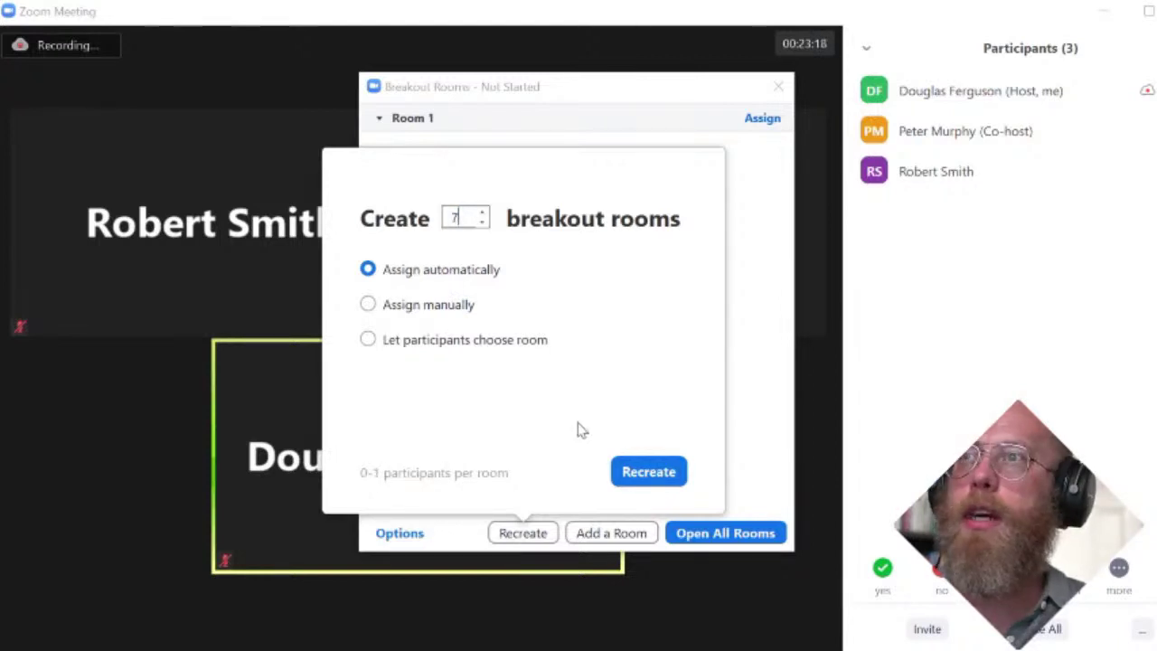
left_click(645, 472)
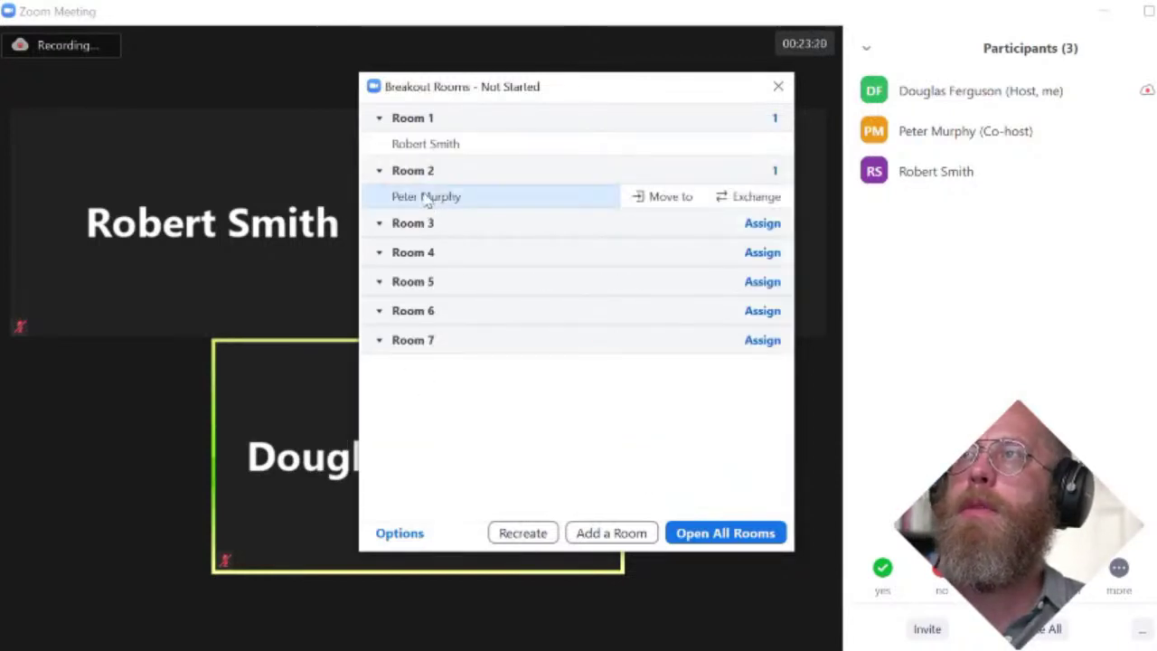
Step: Allow participants to choose their room, and rename Room 1 as Eggs
left_click(421, 534)
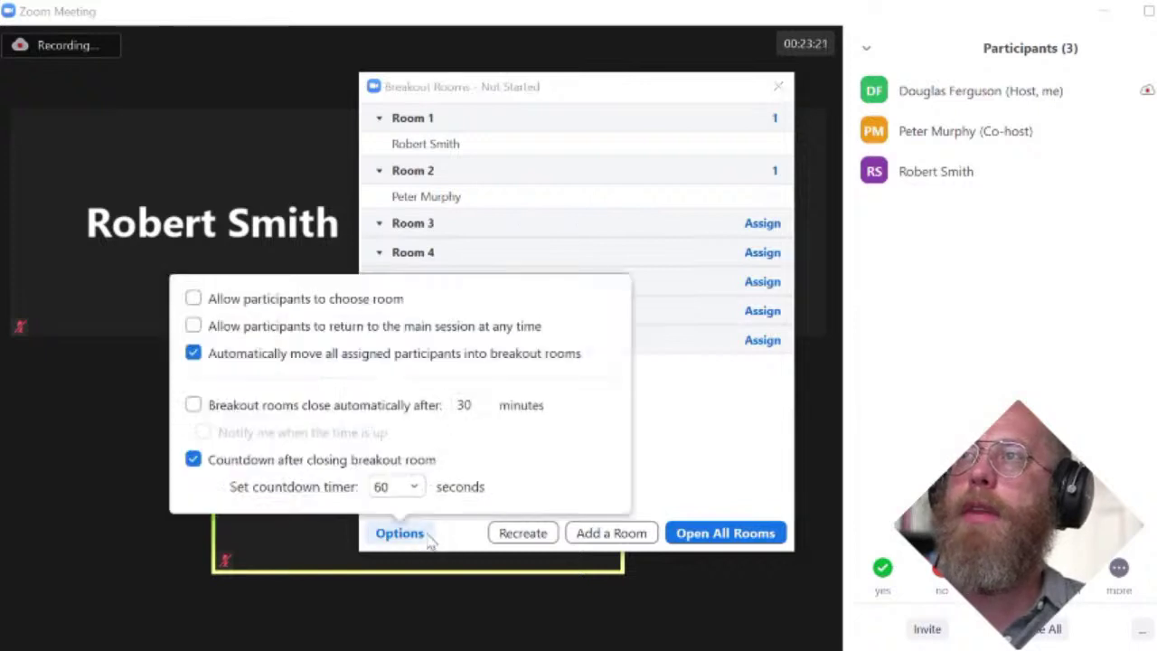
left_click(284, 301)
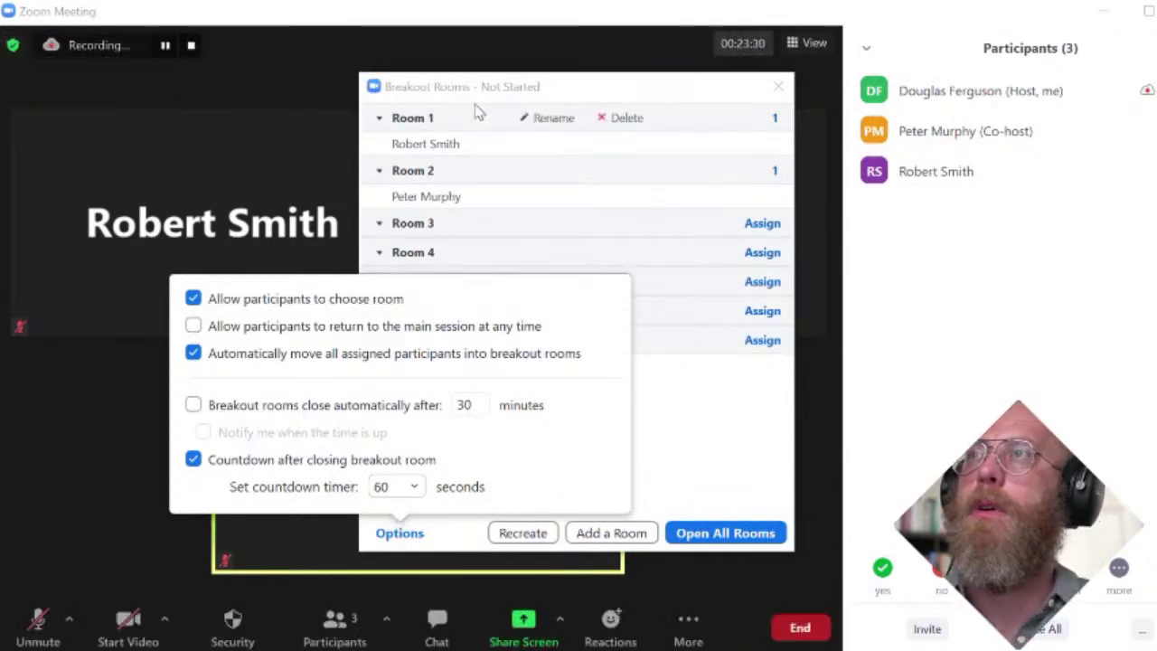
left_click(545, 118)
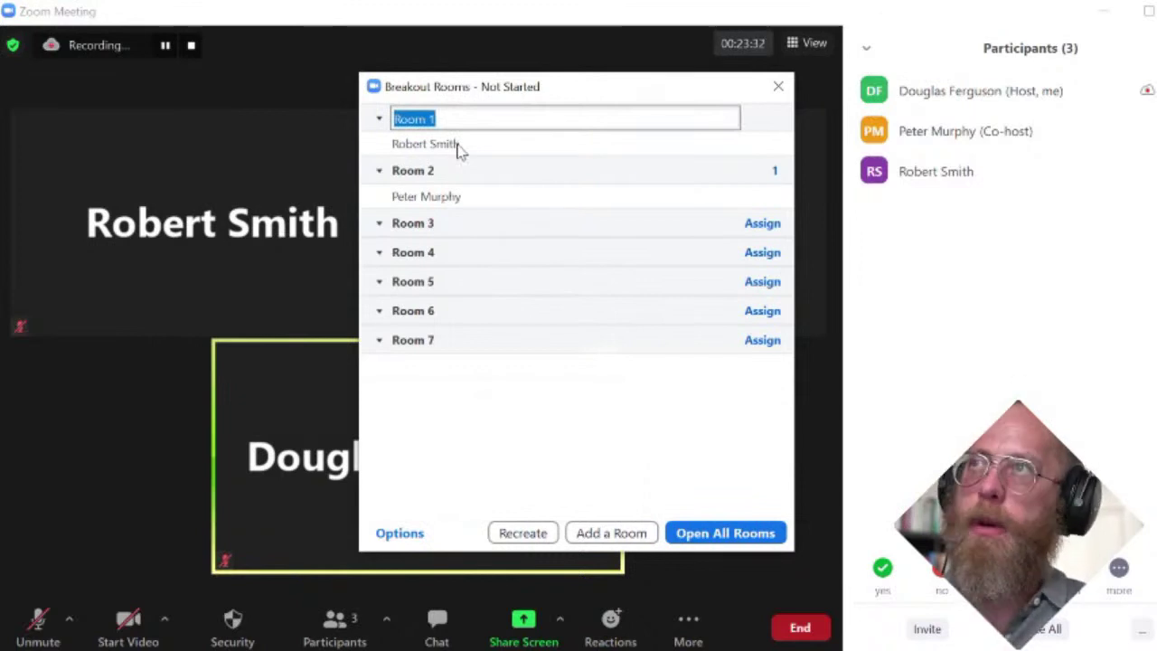
type("Eat")
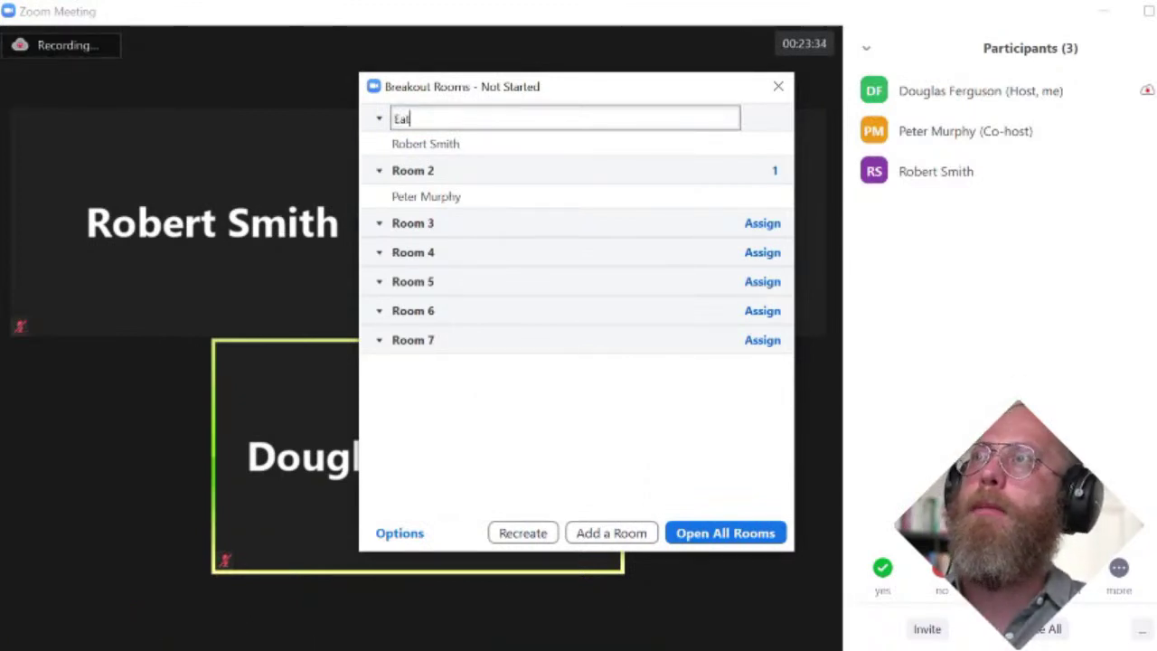
type("s")
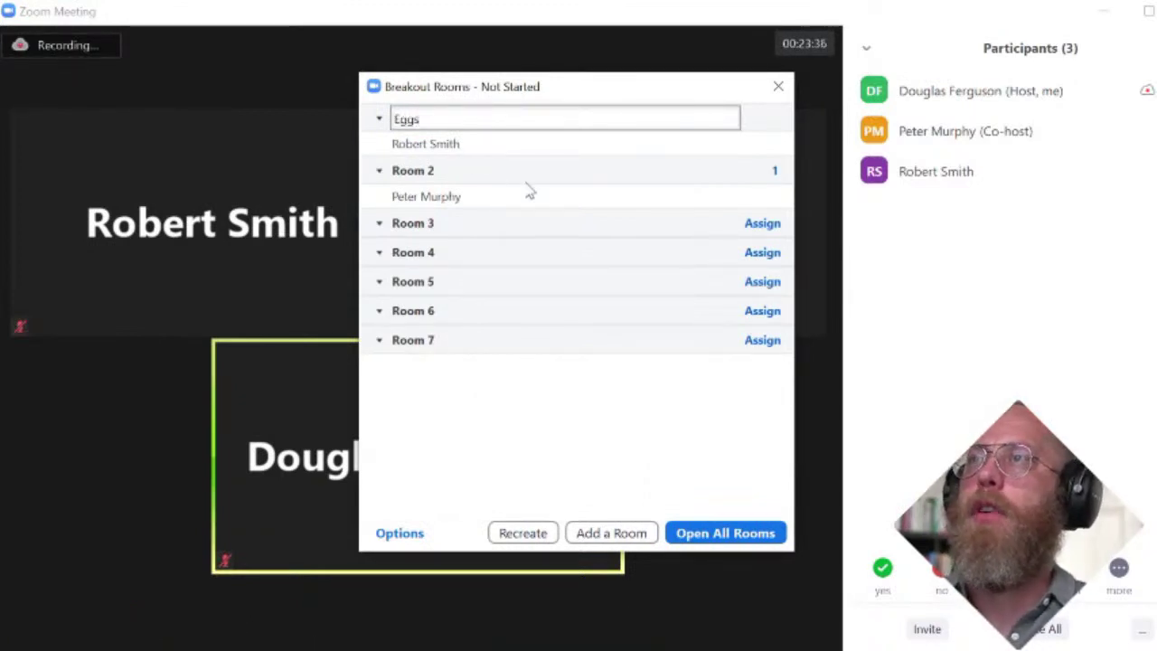
key("Return")
Step: Rename Room 2 as Bacon and Room 3 as Cereals
mouse_move(514, 186)
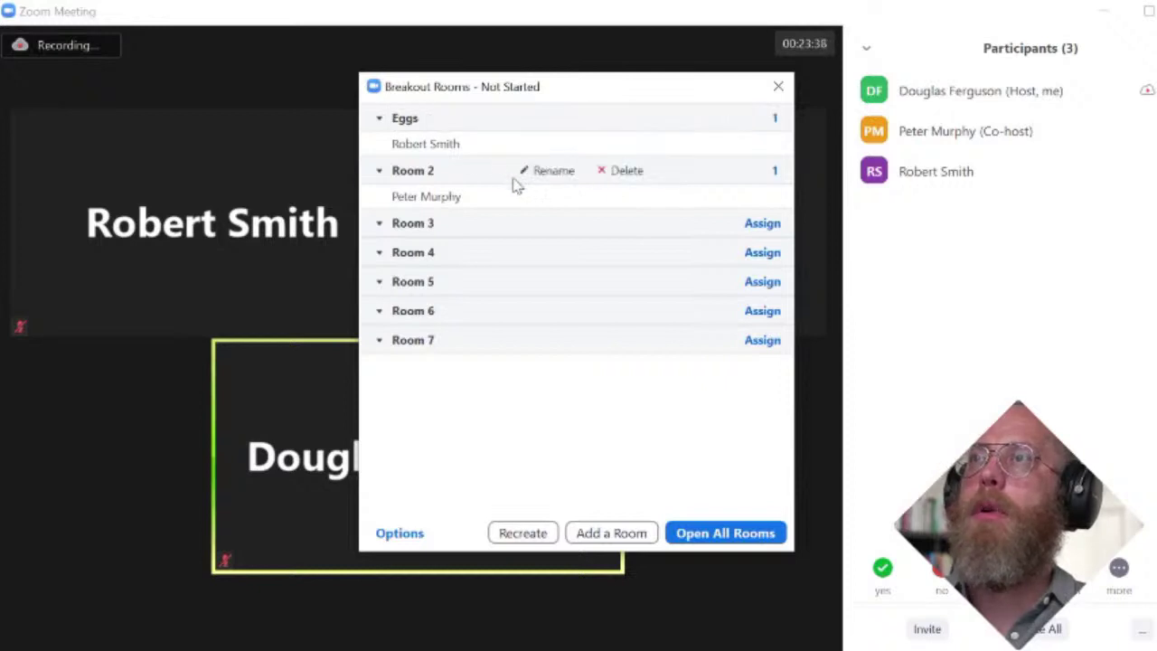
left_click(543, 171)
type("Bacon")
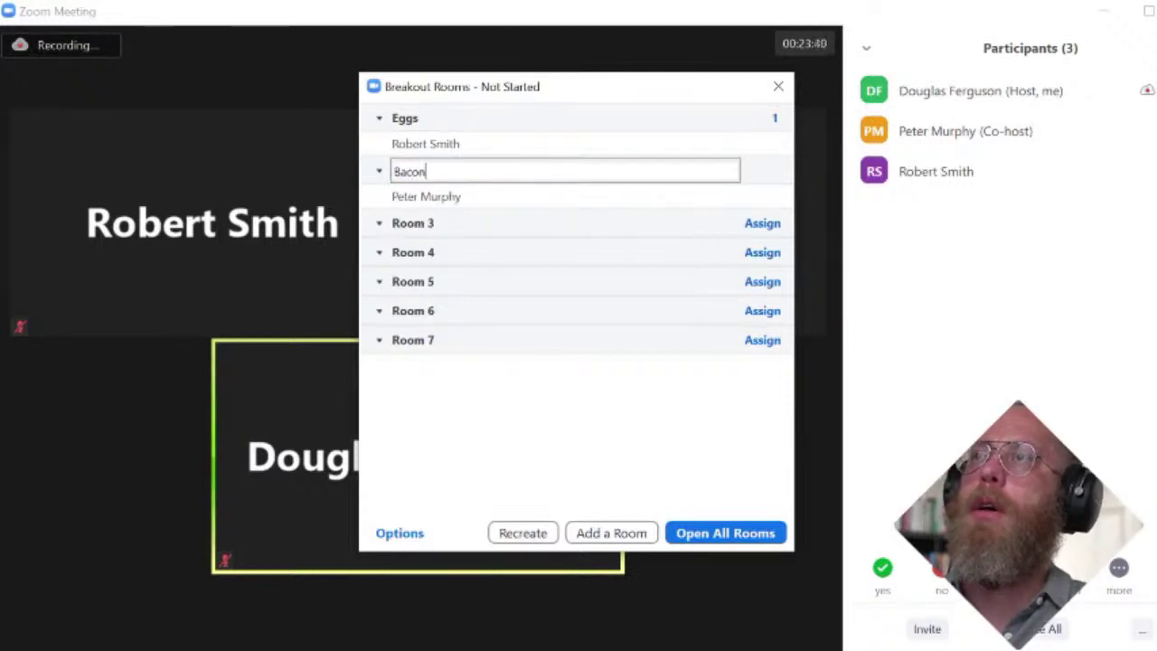
key("Return")
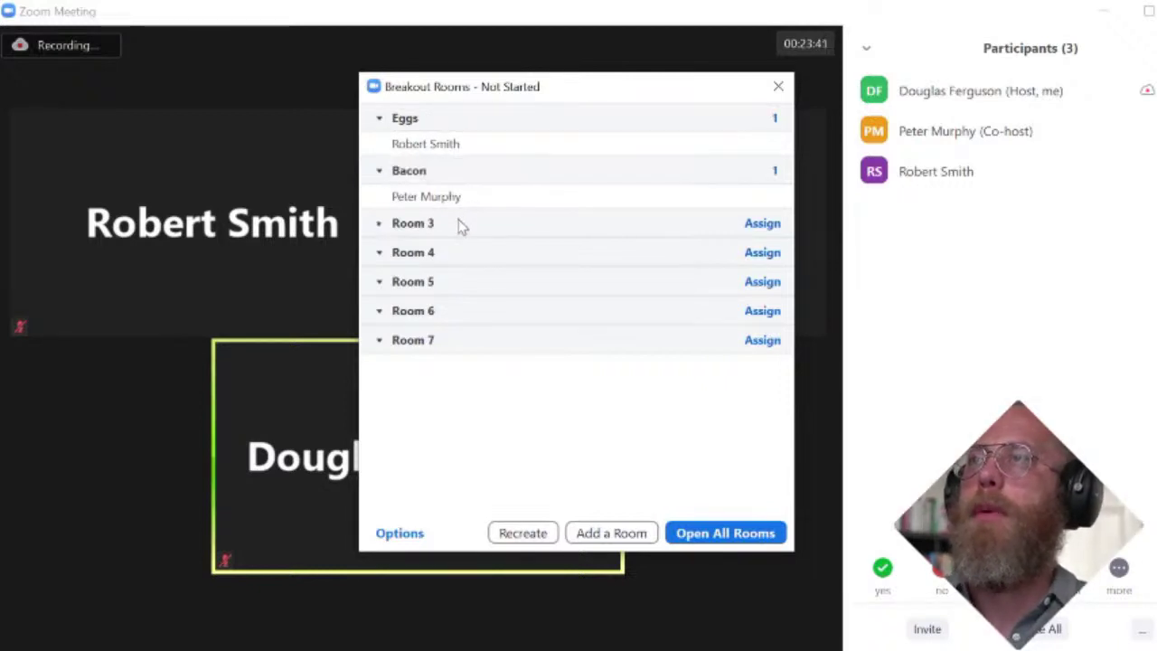
left_click(553, 222)
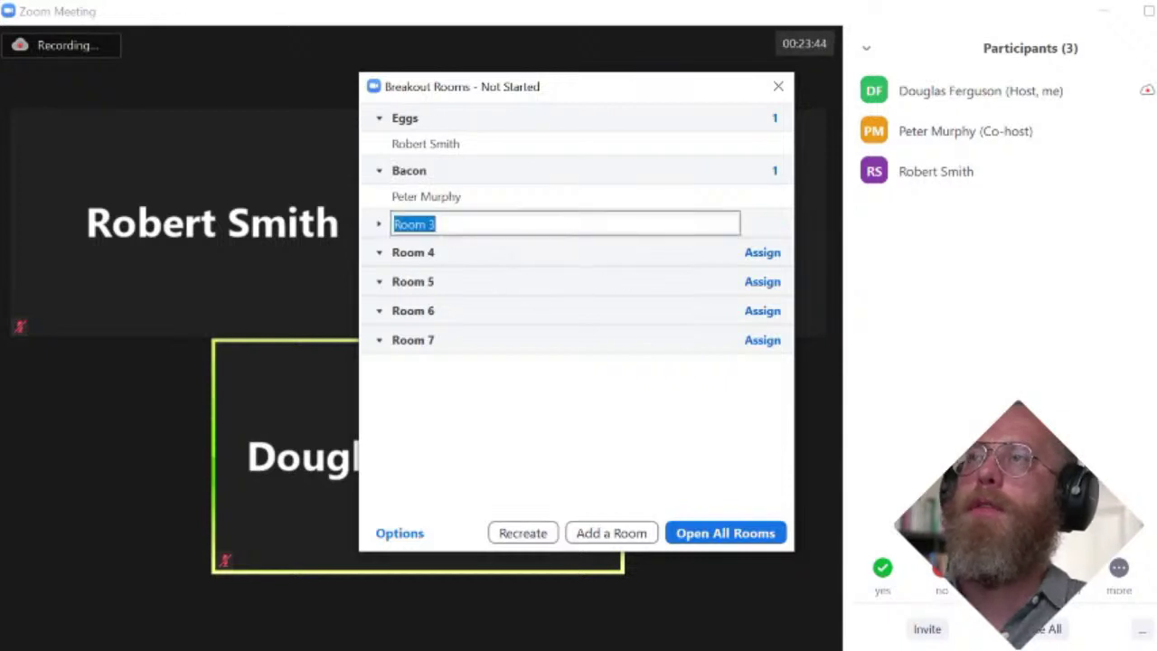
type("Cereals")
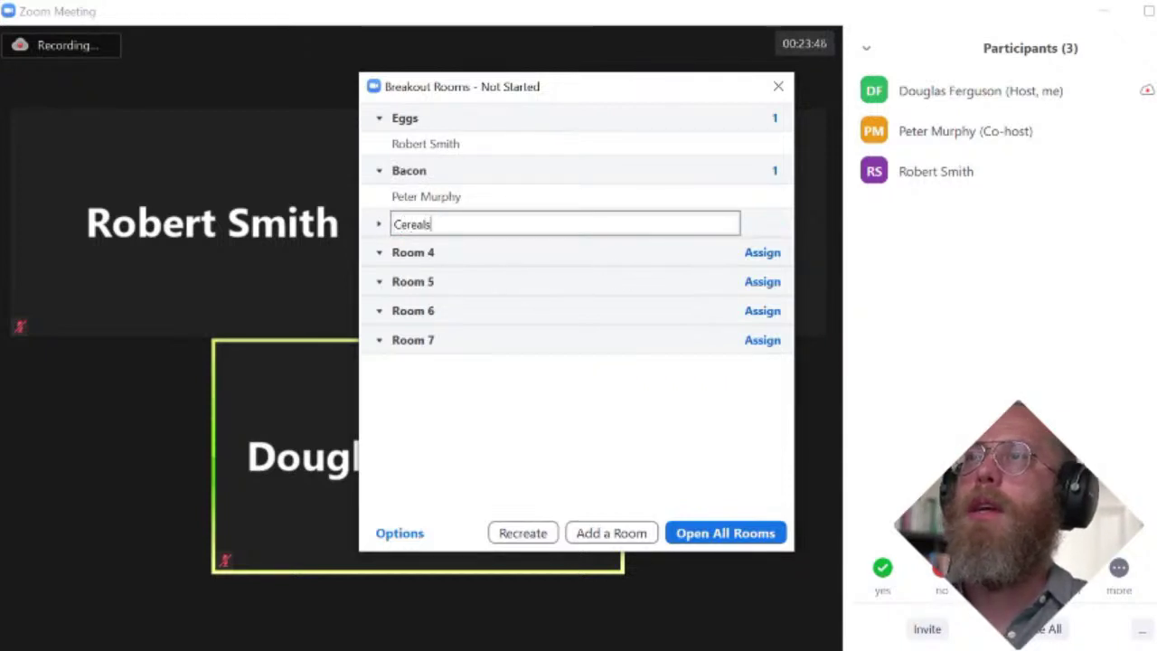
key("Return")
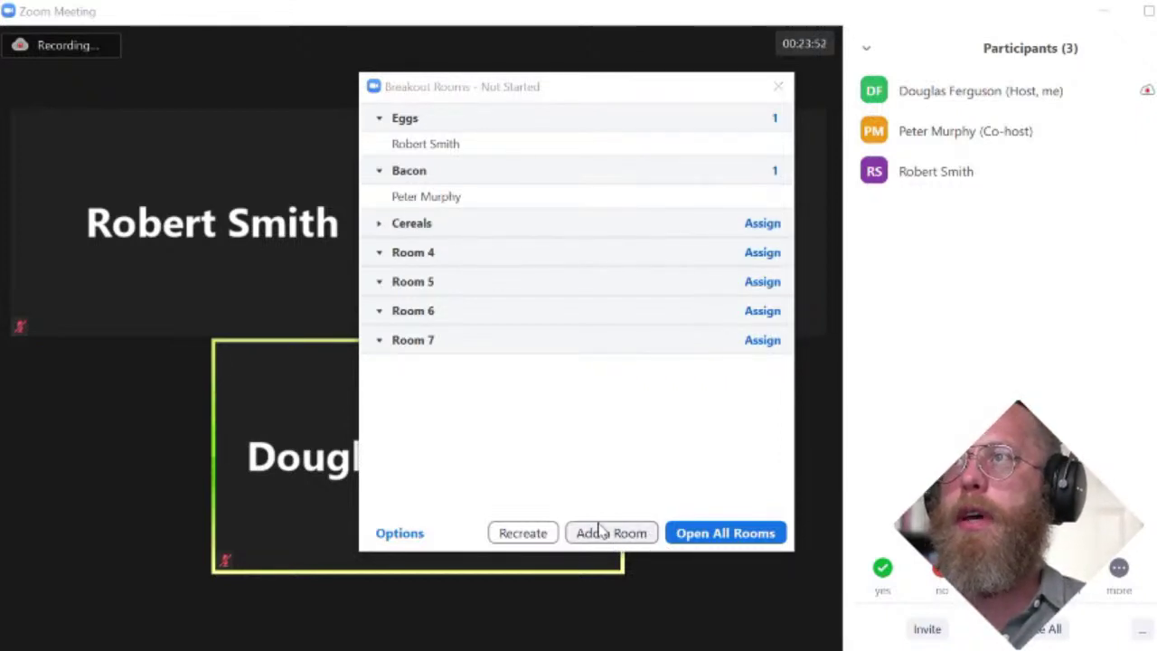
Step: Recreate the breakout setup as three rooms that participants choose themselves
left_click(509, 537)
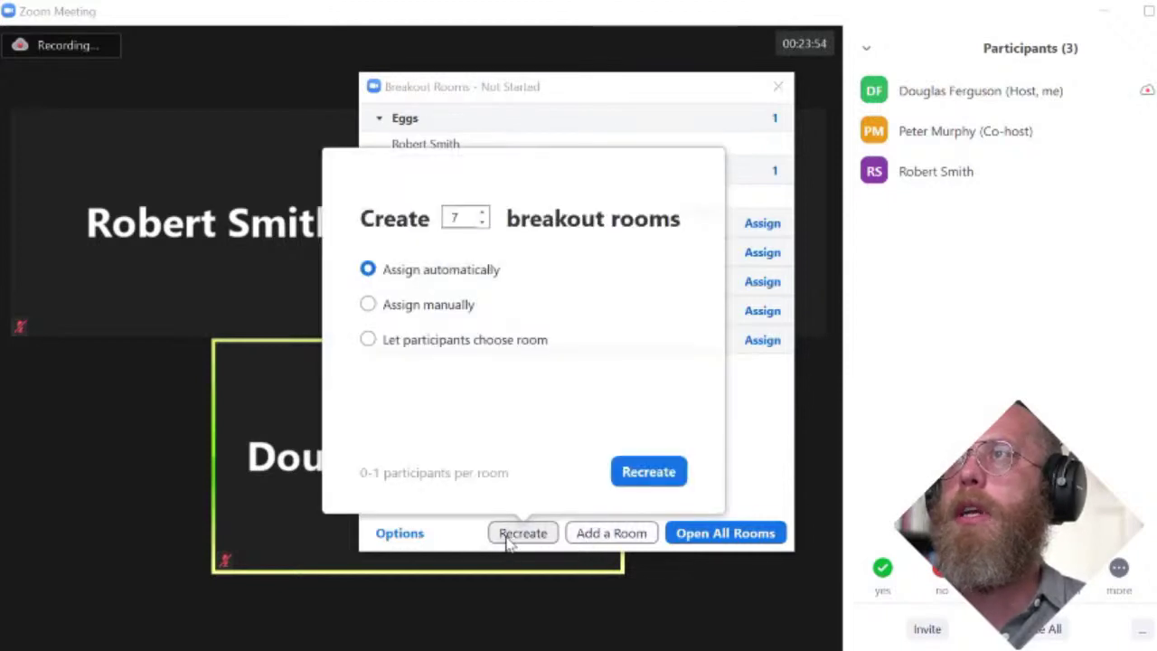
left_click(414, 342)
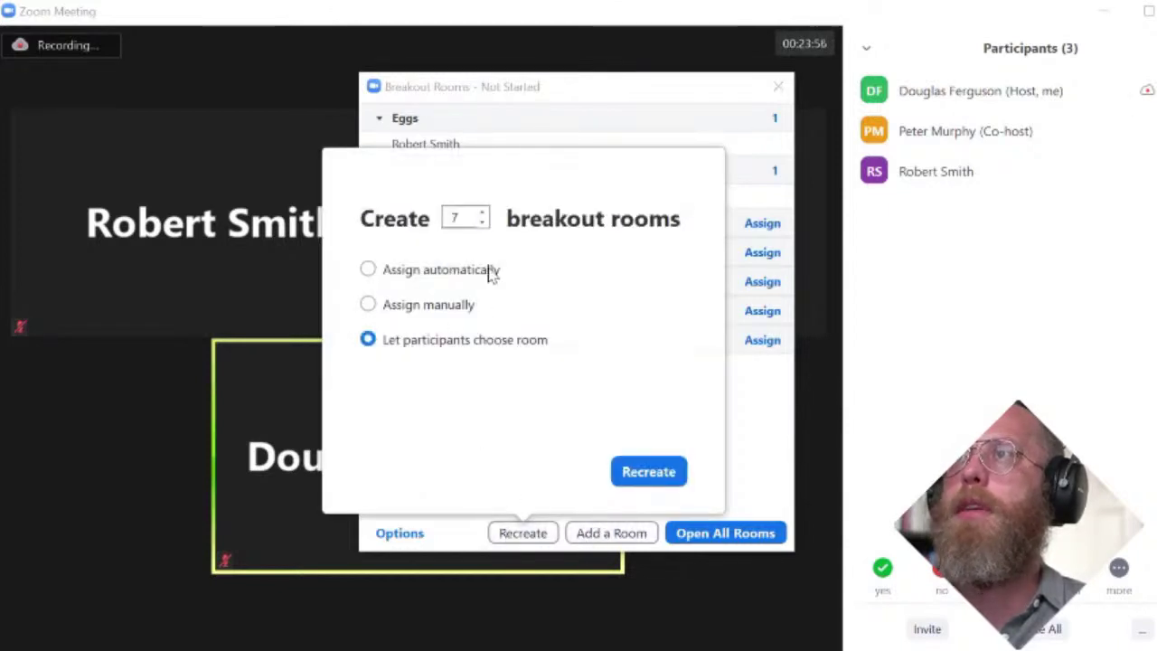
left_click(484, 223)
left_click(484, 222)
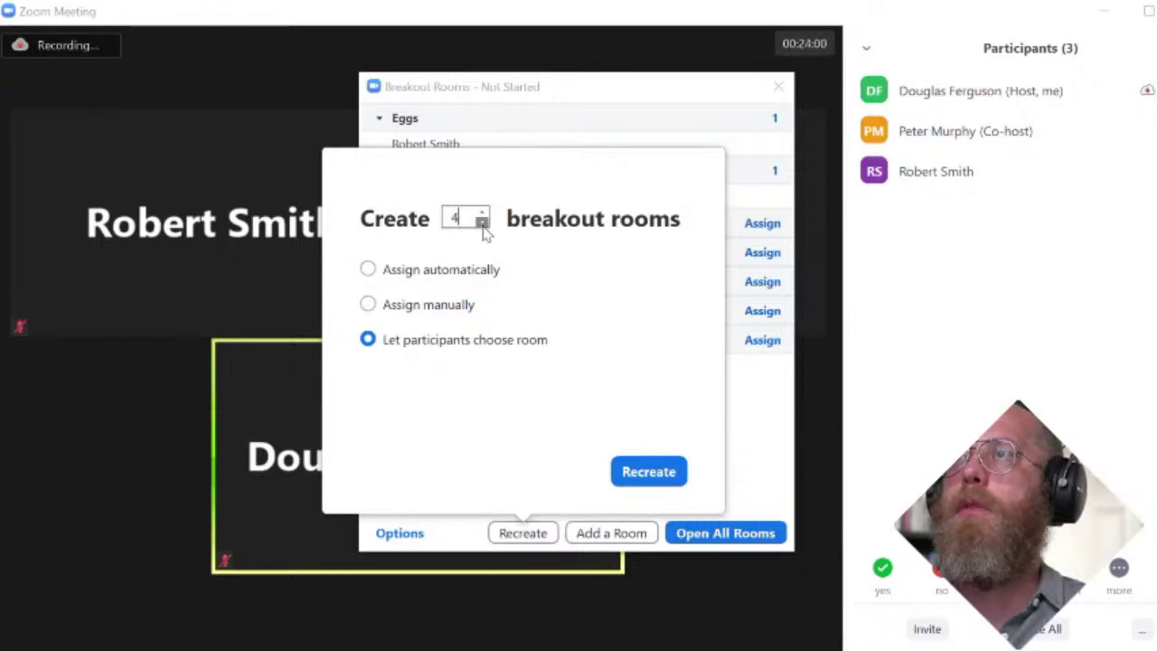
left_click(666, 471)
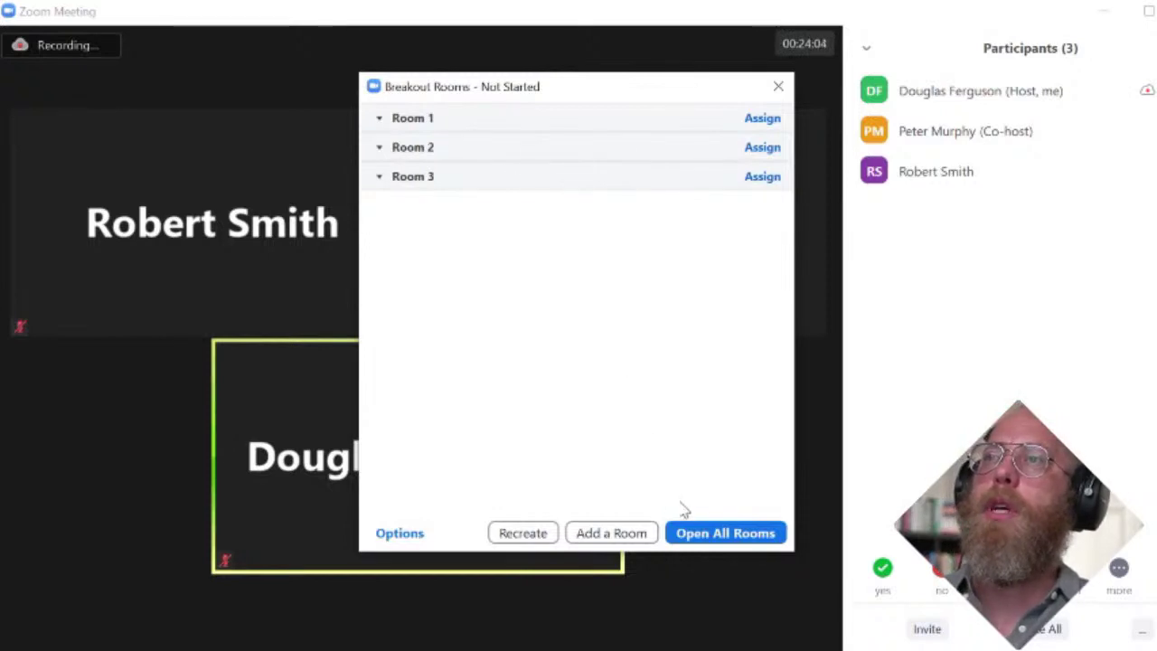
Step: Open all three breakout rooms to show the unassigned participants, and close all the rooms again
left_click(703, 535)
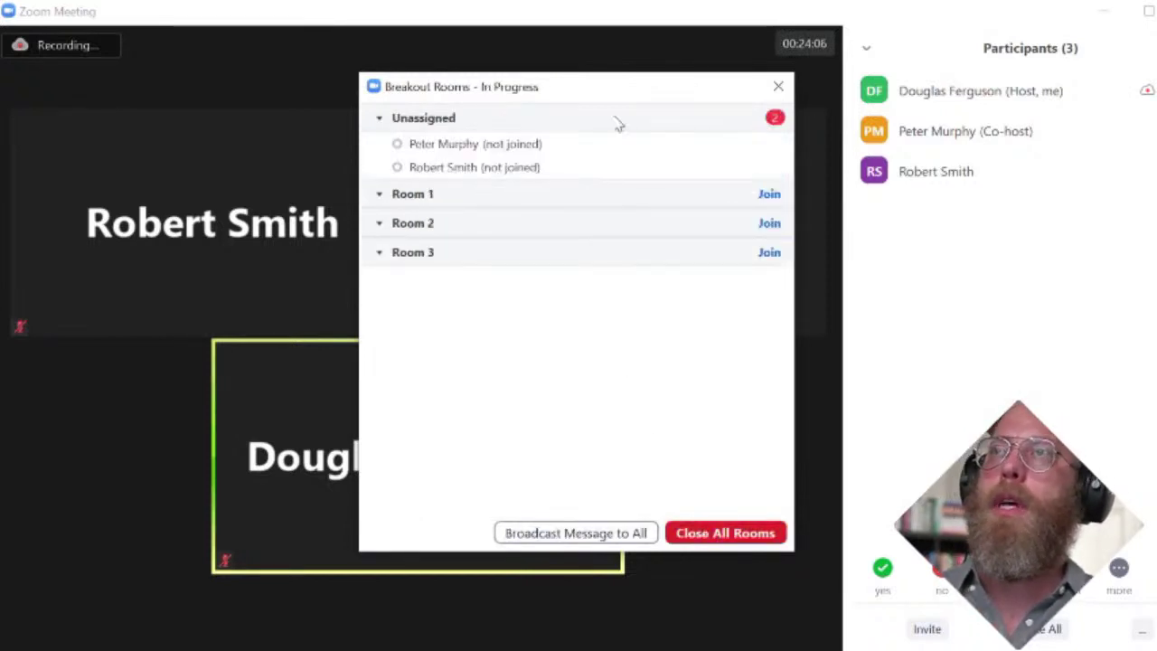
left_click_drag(607, 93, 667, 103)
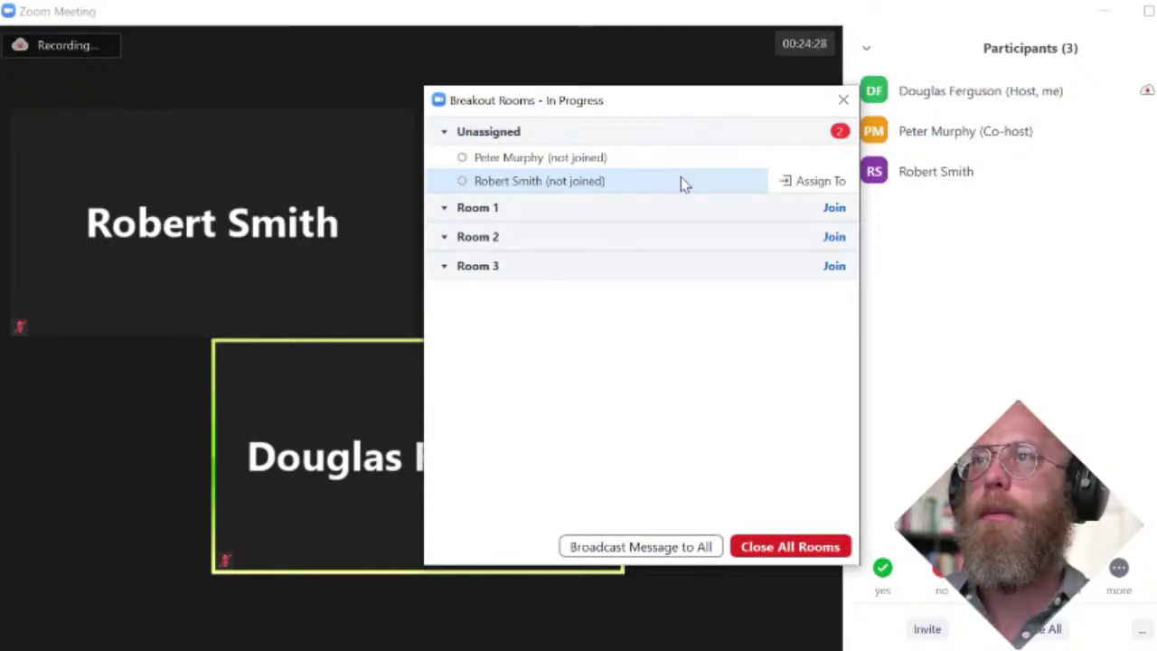
left_click(761, 549)
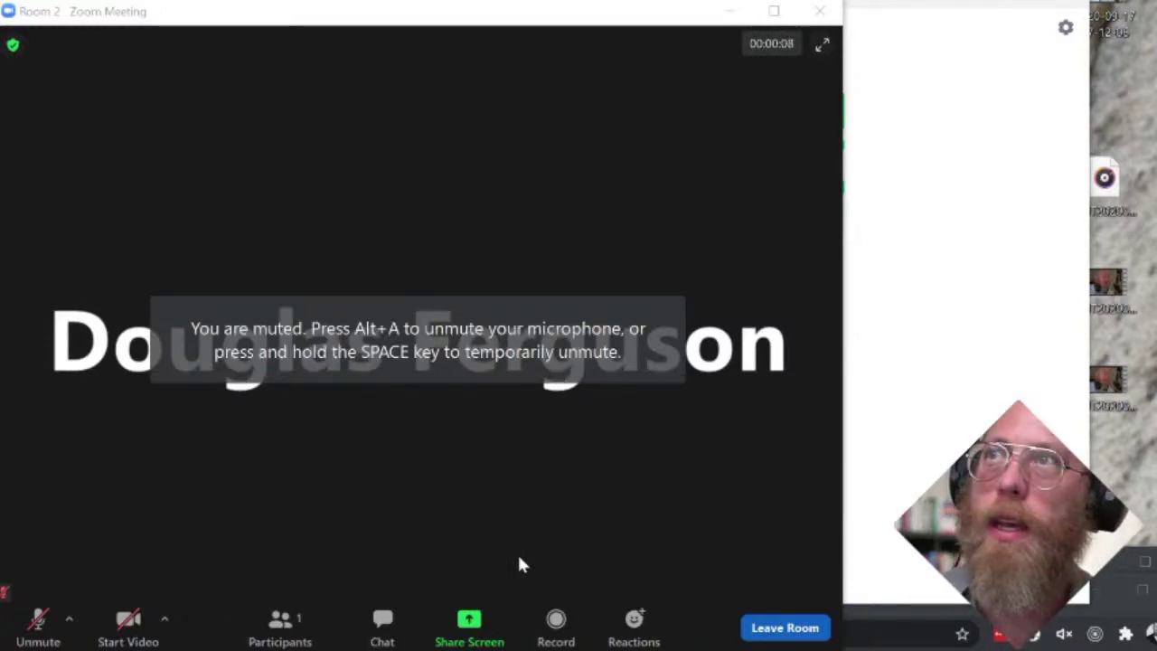
Step: Leave the Room 2 breakout room and return to the main session without leaving the meeting
left_click(782, 627)
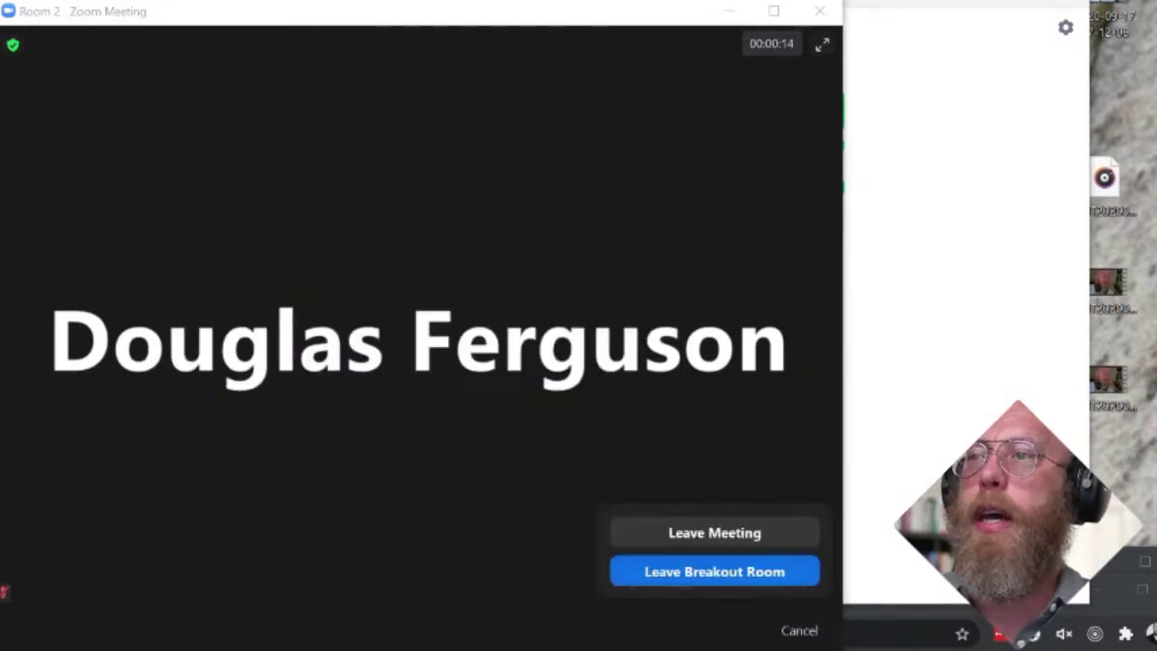
left_click(714, 572)
left_click_drag(702, 341, 666, 514)
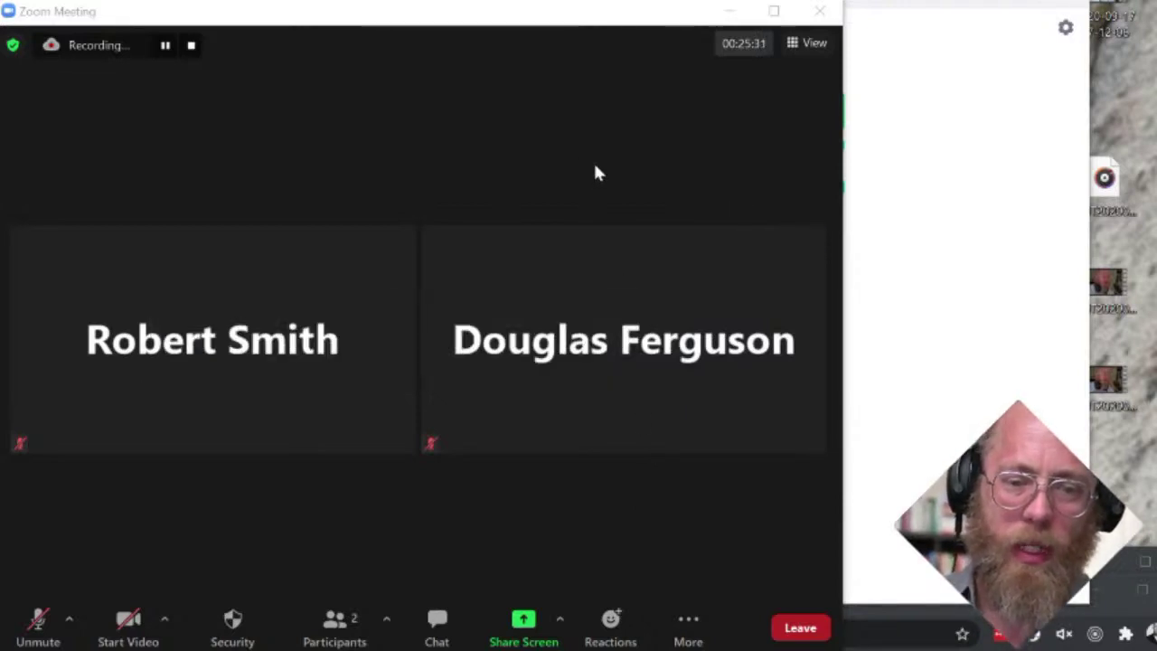
Step: Check the additional meeting options, and widen the meeting window to make room for more controls
left_click(678, 638)
left_click(615, 586)
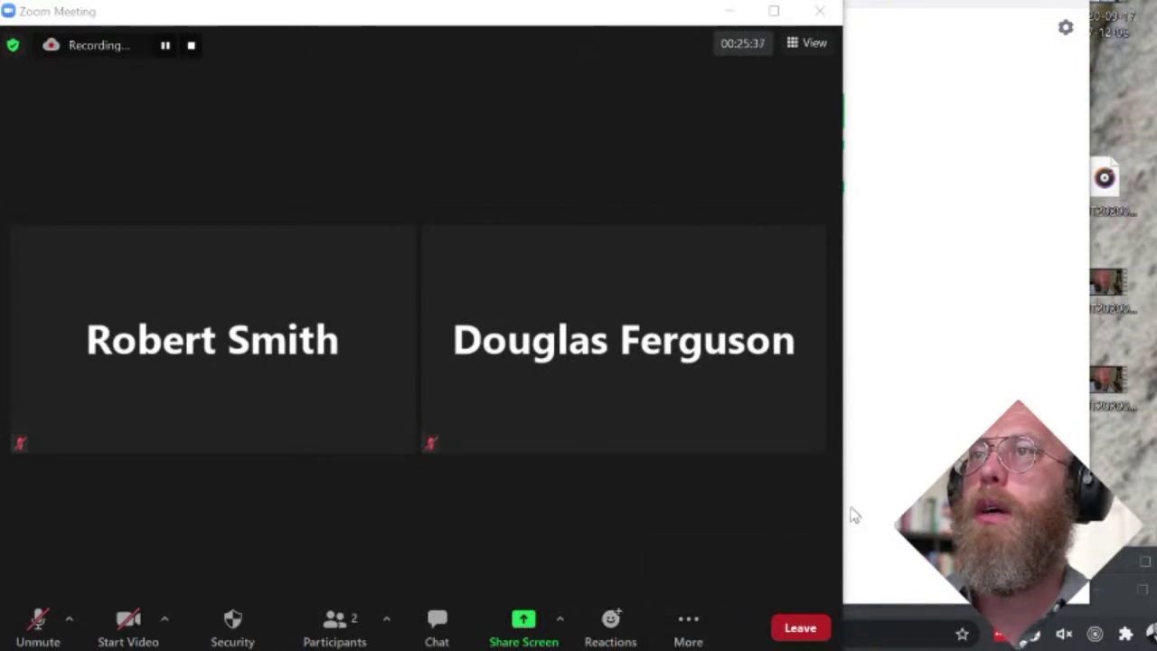
left_click_drag(842, 506, 957, 506)
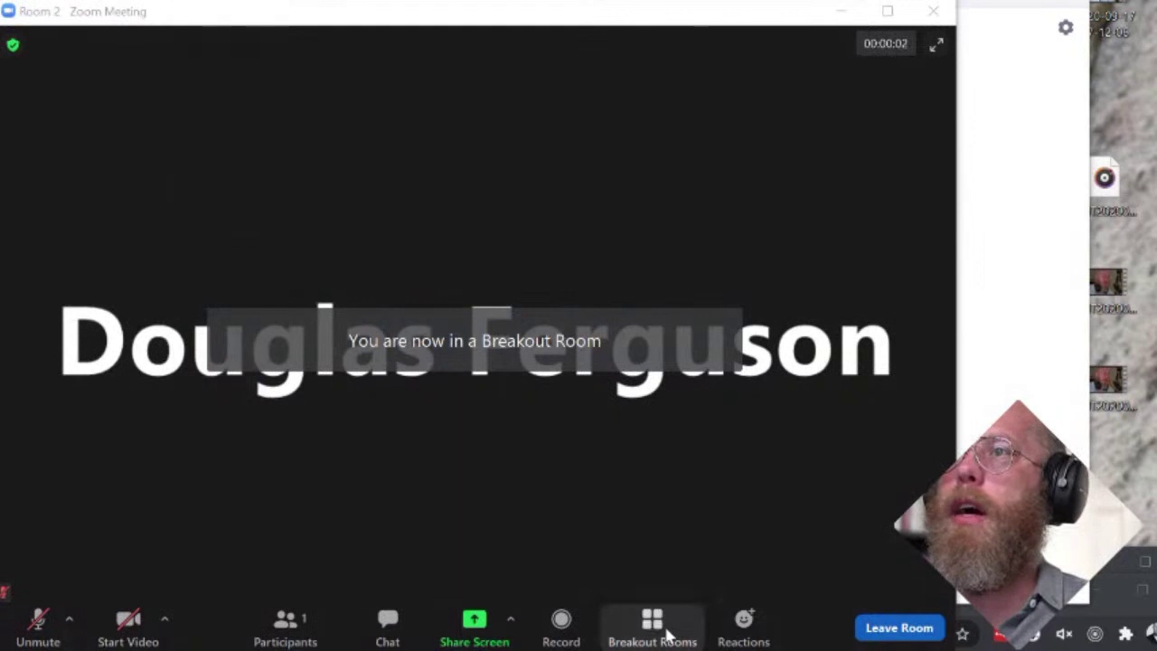
Step: Switch from Room 2 to Room 1 using the breakout room list, and bring the list up again in the new room
left_click(667, 632)
left_click_drag(714, 63, 687, 72)
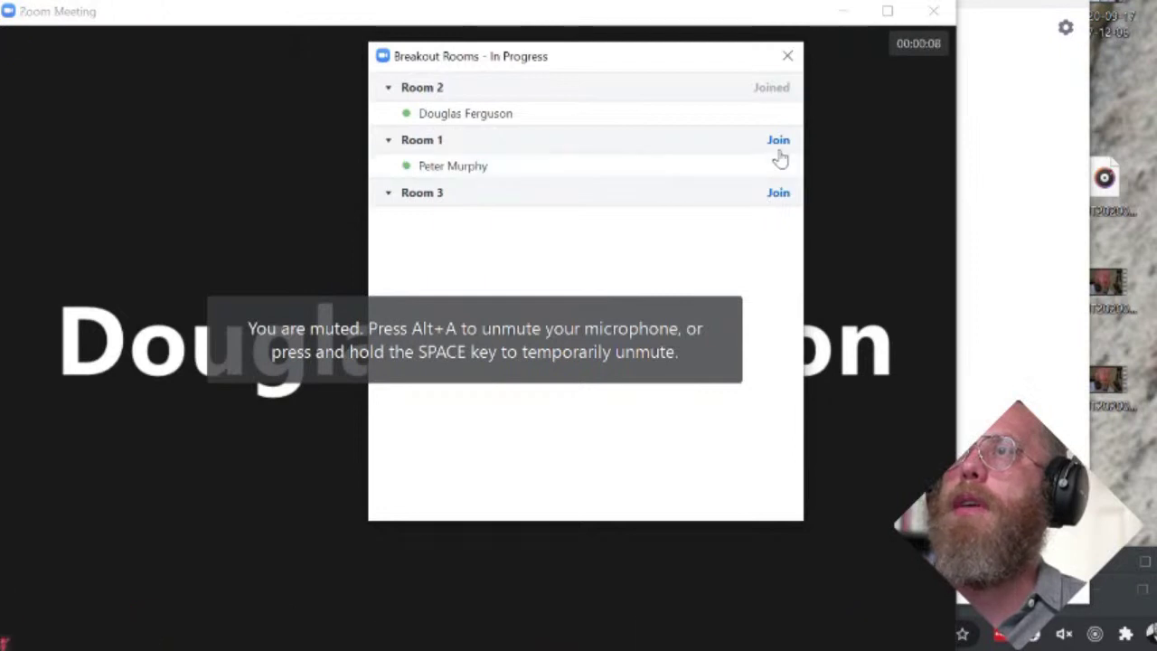
left_click(778, 143)
left_click(853, 155)
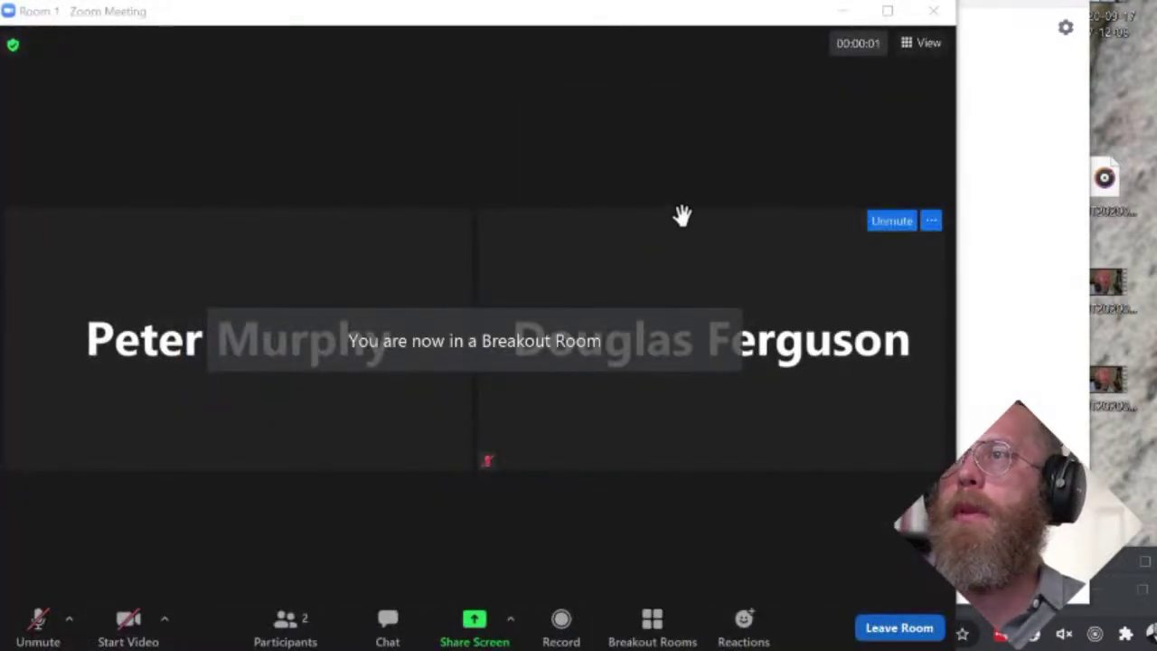
left_click(657, 640)
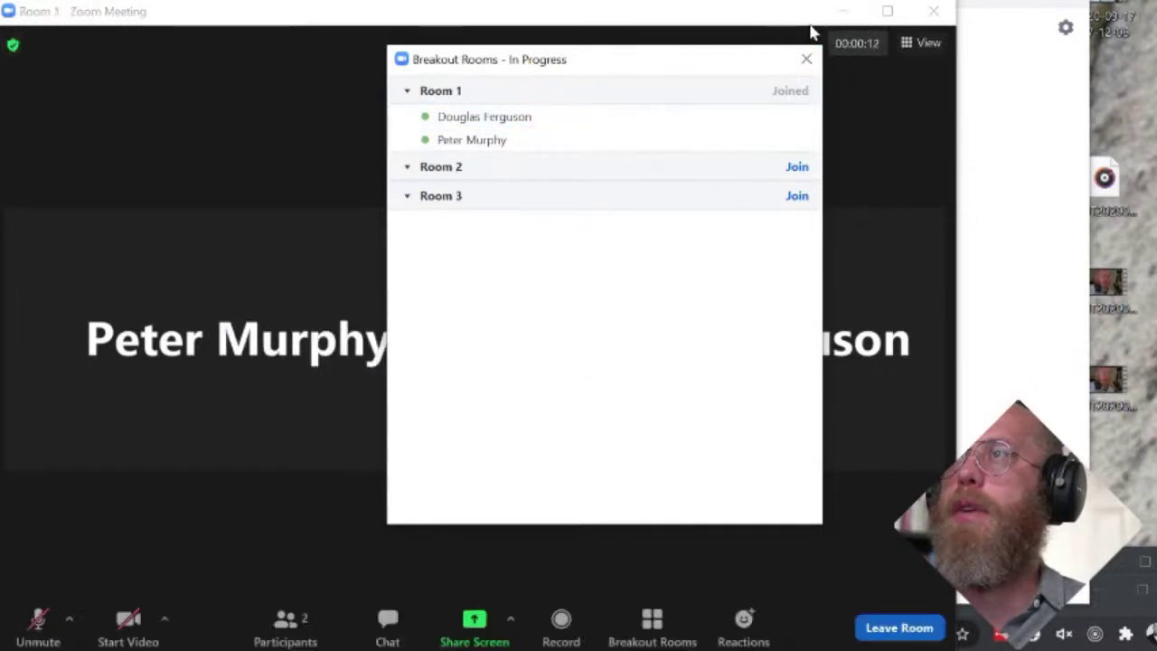
Step: Close the breakout room list, and show the participants list beside the main meeting
left_click(805, 59)
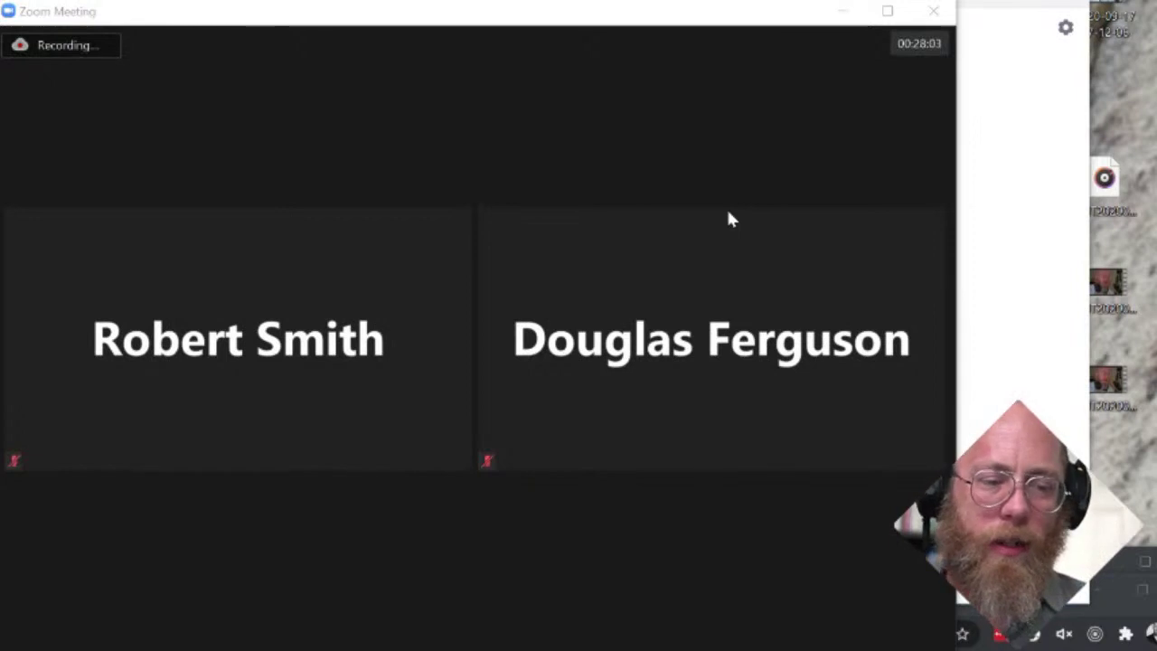
mouse_move(687, 349)
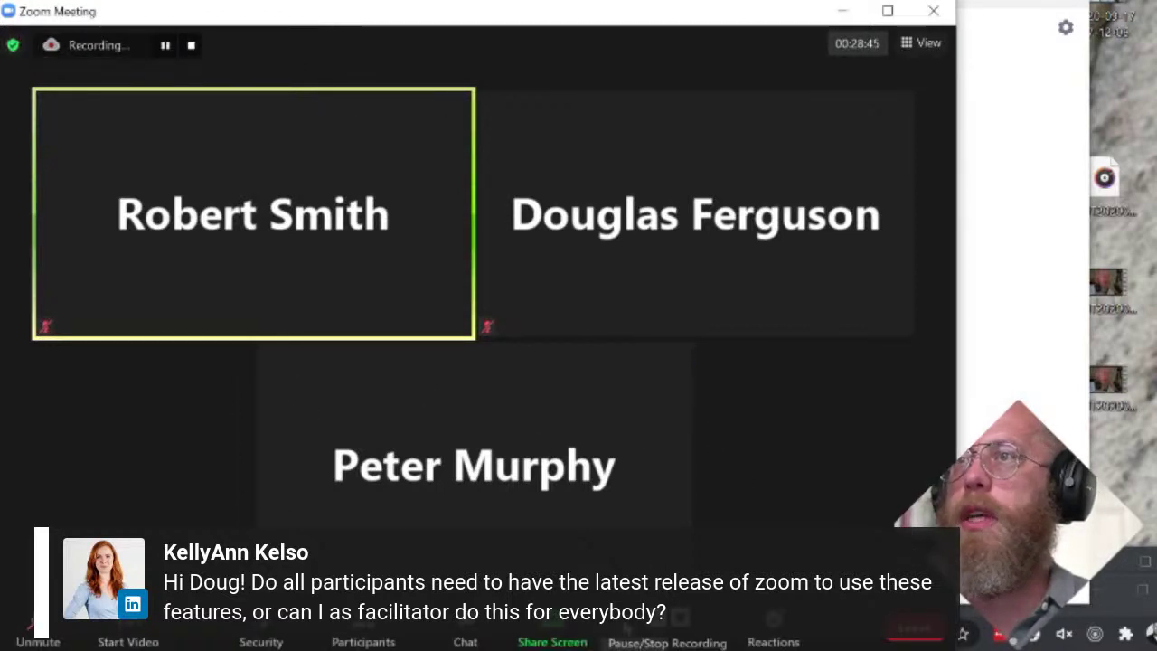
left_click(366, 641)
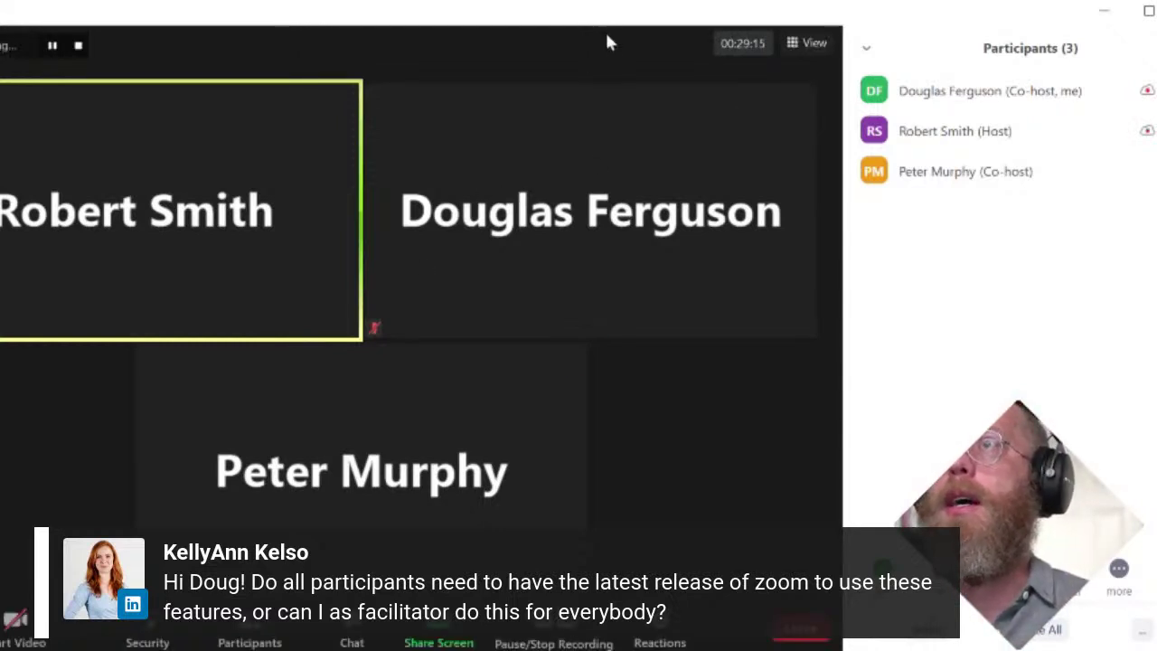
Step: Bring the Zoom home window forward, check the client for updates, and return to the running meeting
left_click(680, 6)
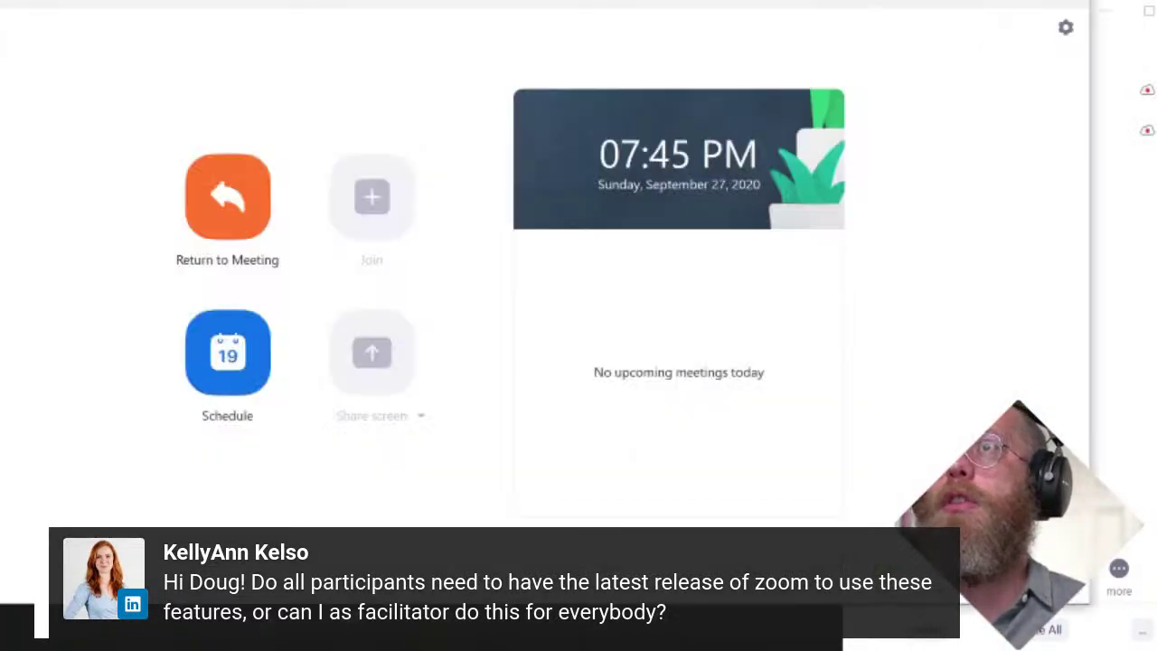
left_click_drag(679, 5, 652, 23)
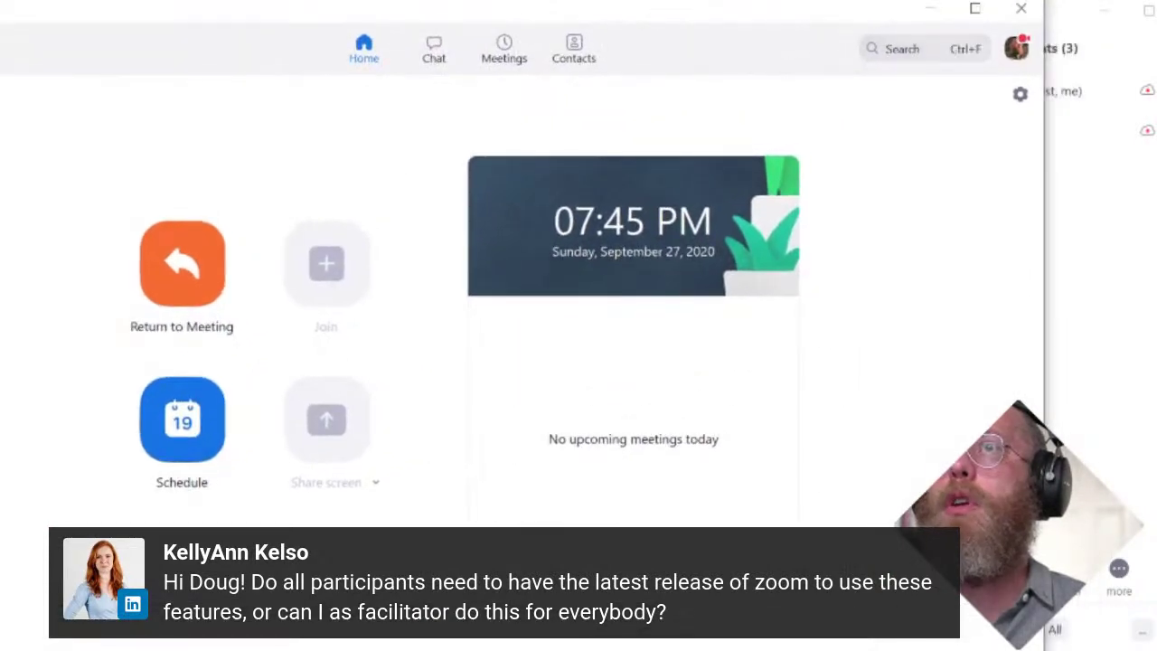
left_click(1016, 49)
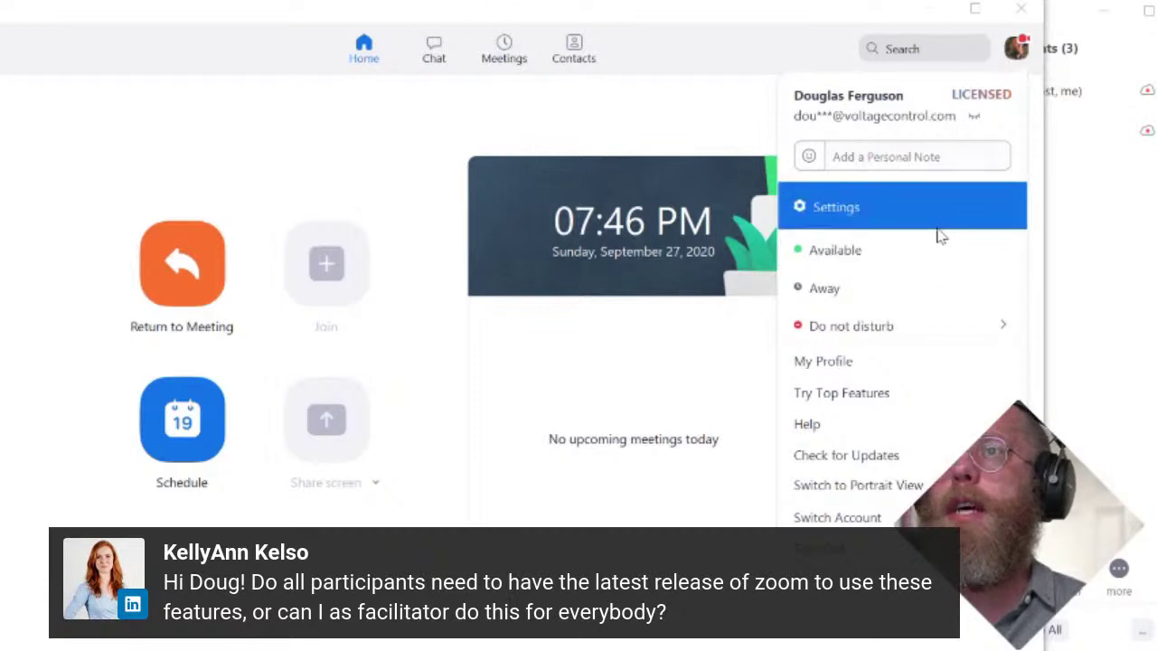
left_click(939, 482)
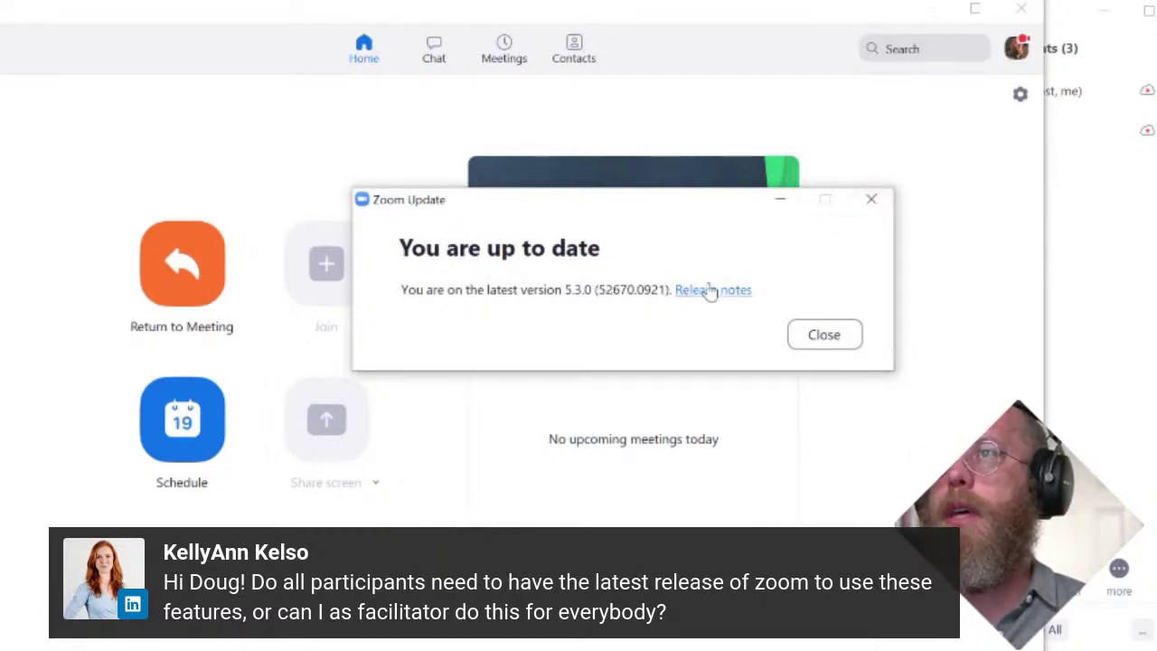
left_click(866, 209)
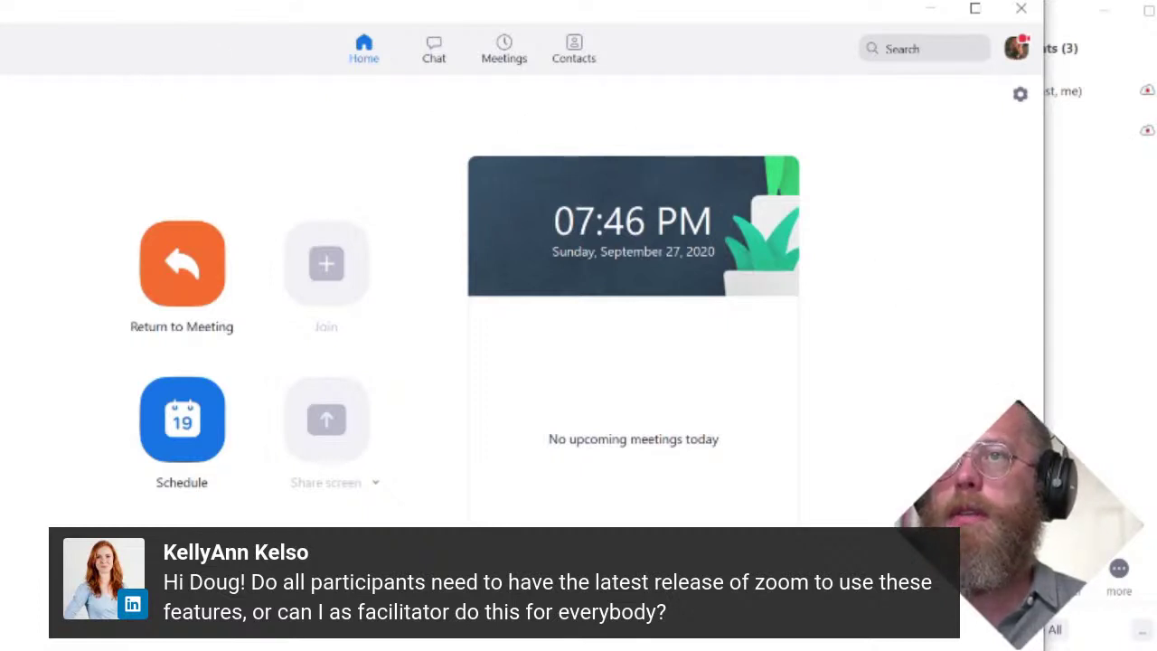
left_click(180, 290)
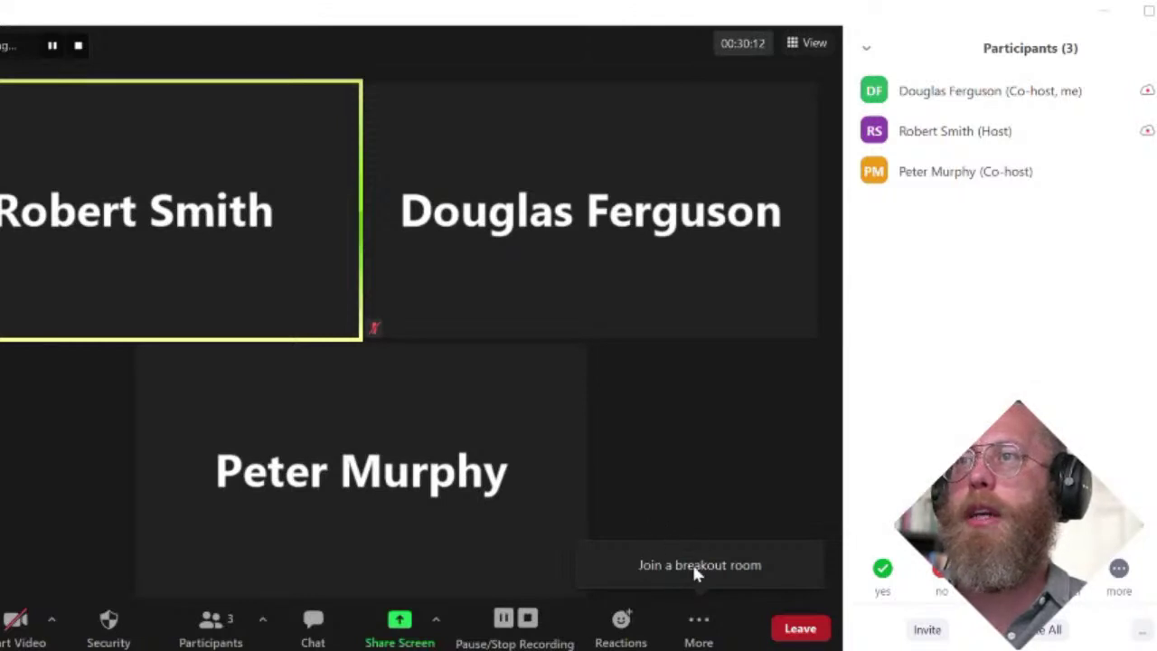
Step: Bring up the list of breakout rooms available to join from the main session, and start the video
left_click(705, 633)
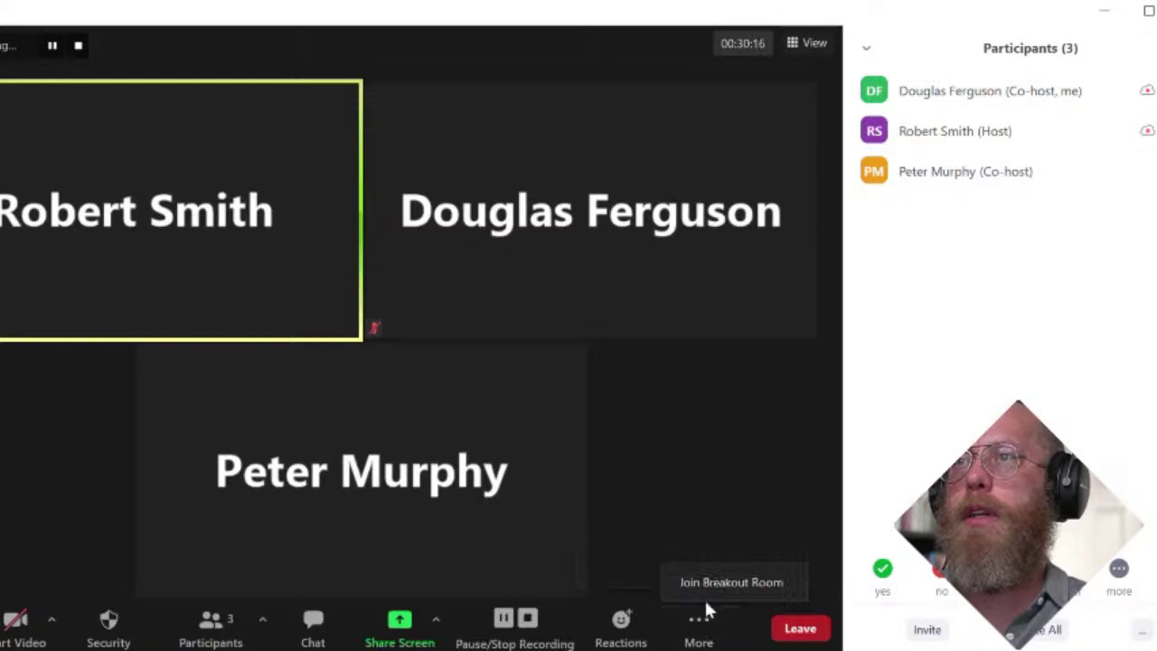
left_click(709, 584)
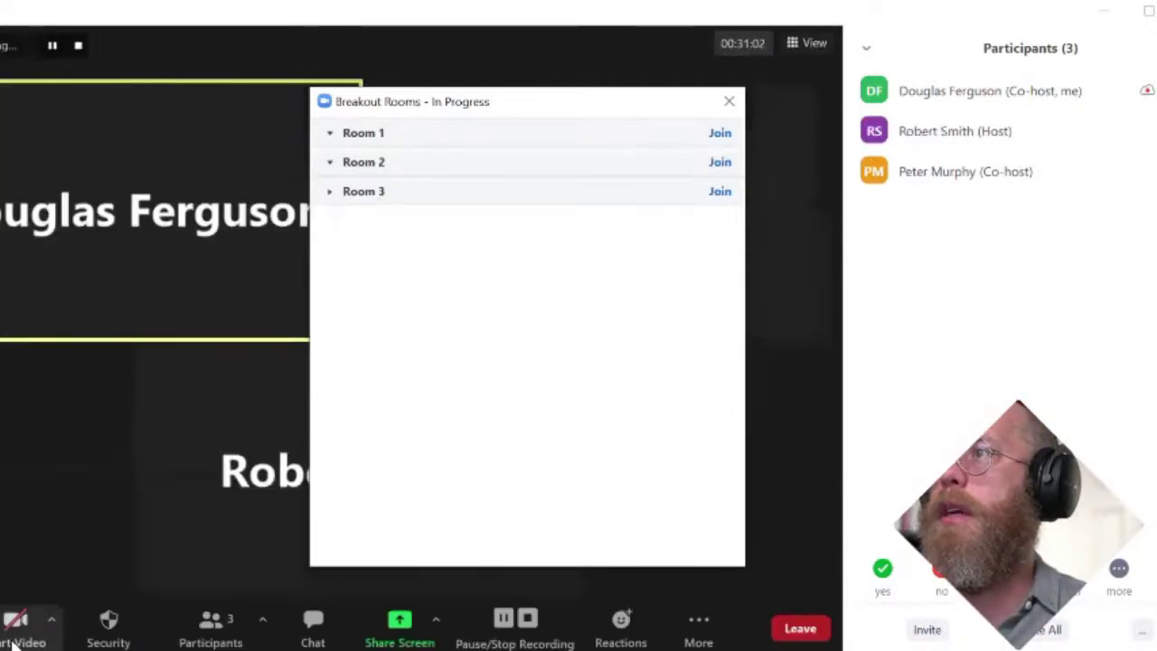
left_click(12, 633)
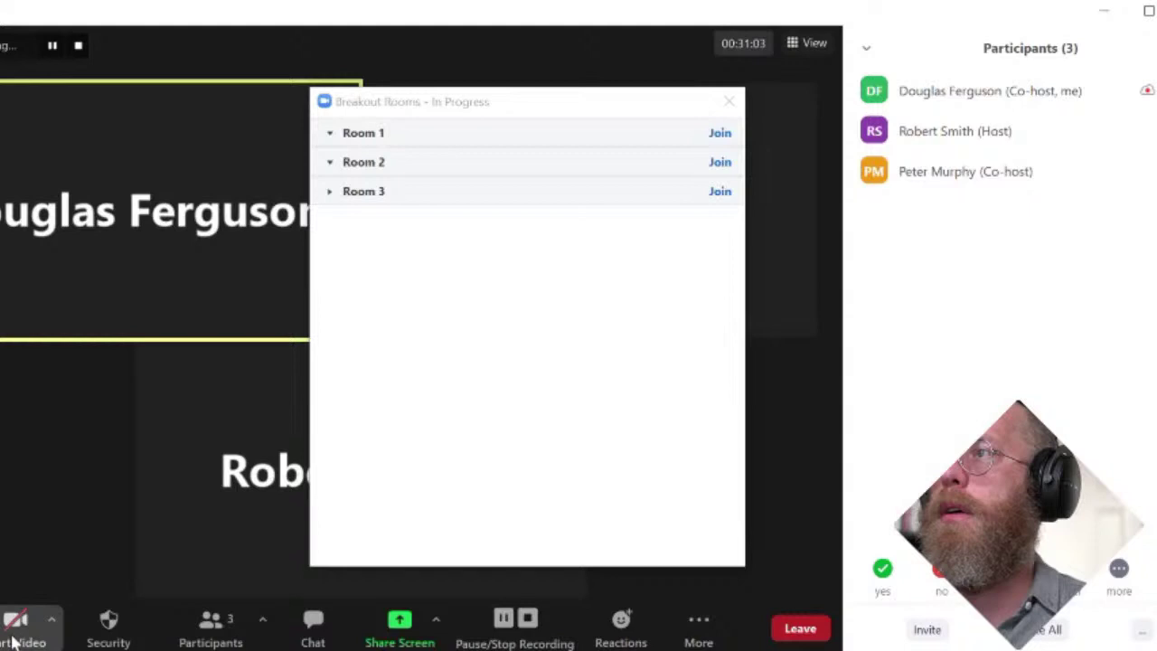